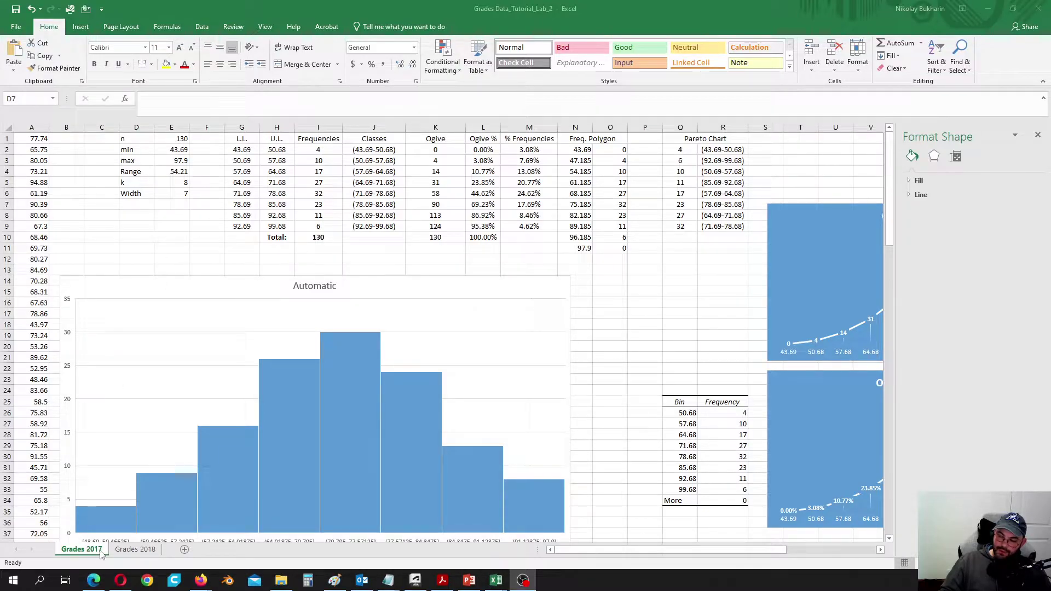
- Label cell D7 "mean" and calculate the average of column A in E7 with =AVERAGE(A:A)
{"action": "left_click", "coordinate": [136, 552]}
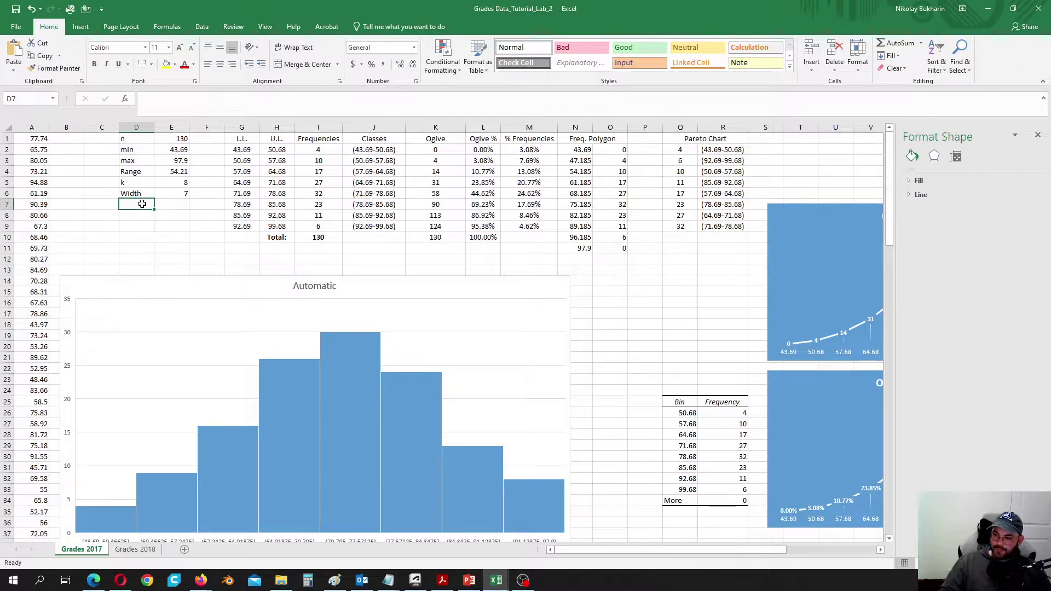
{"action": "key", "text": "BackSpace"}
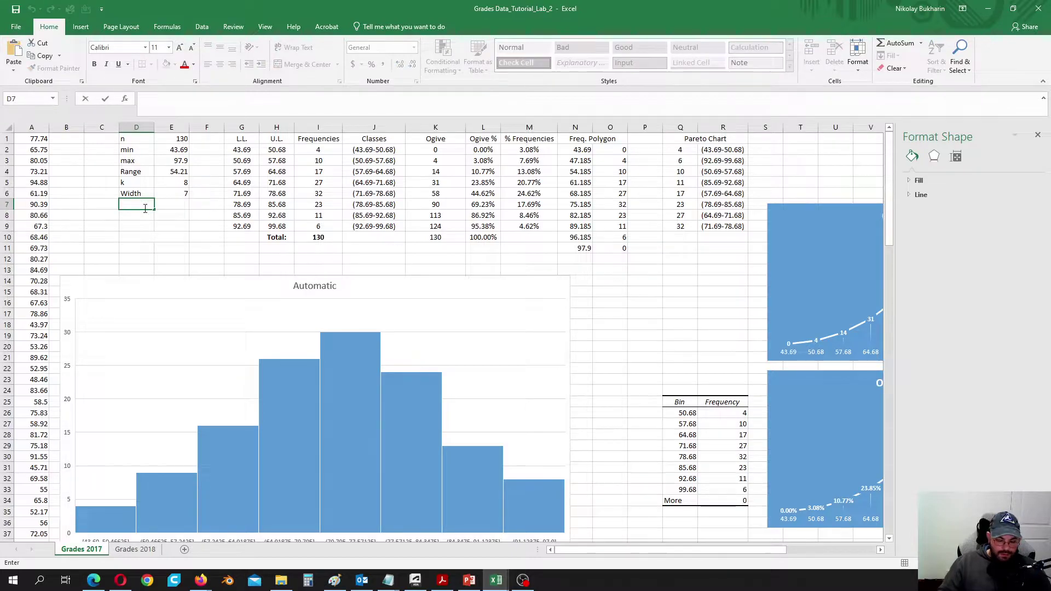
{"action": "type", "text": "mean"}
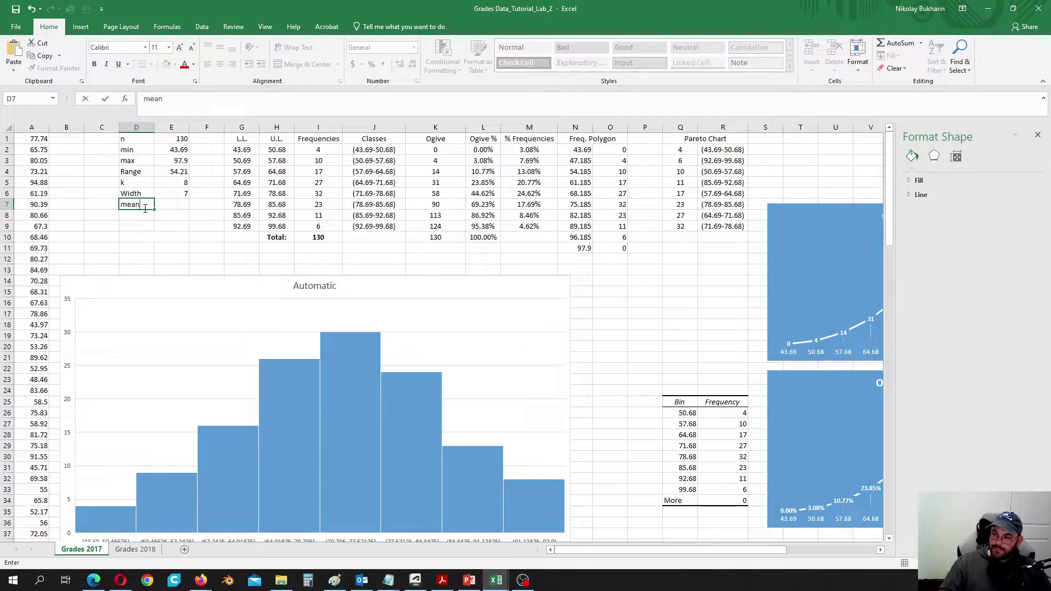
{"action": "left_click", "coordinate": [175, 204]}
{"action": "type", "text": "=ave"}
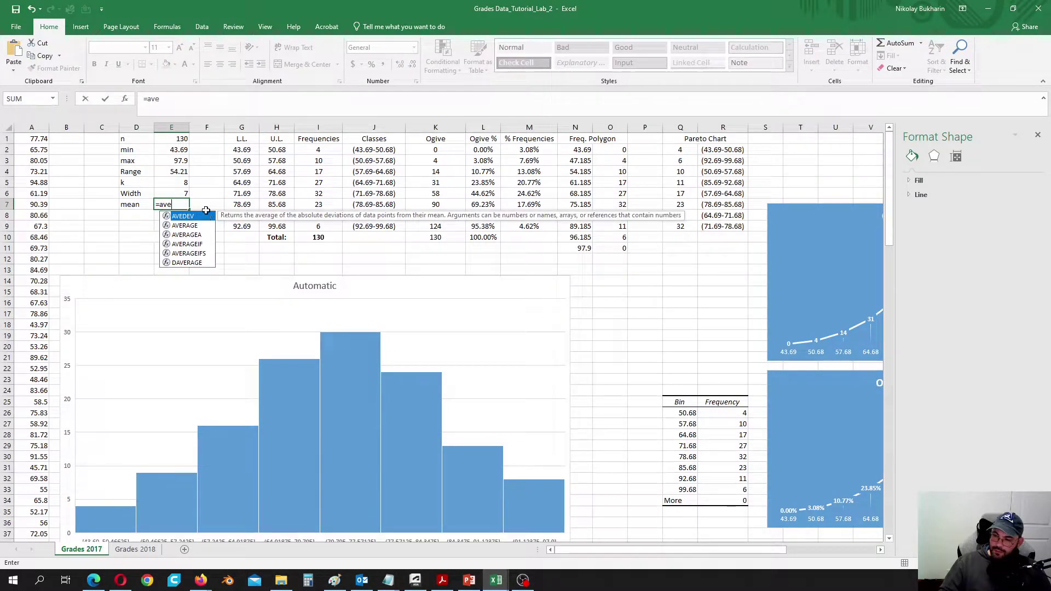
{"action": "double_click", "coordinate": [195, 226]}
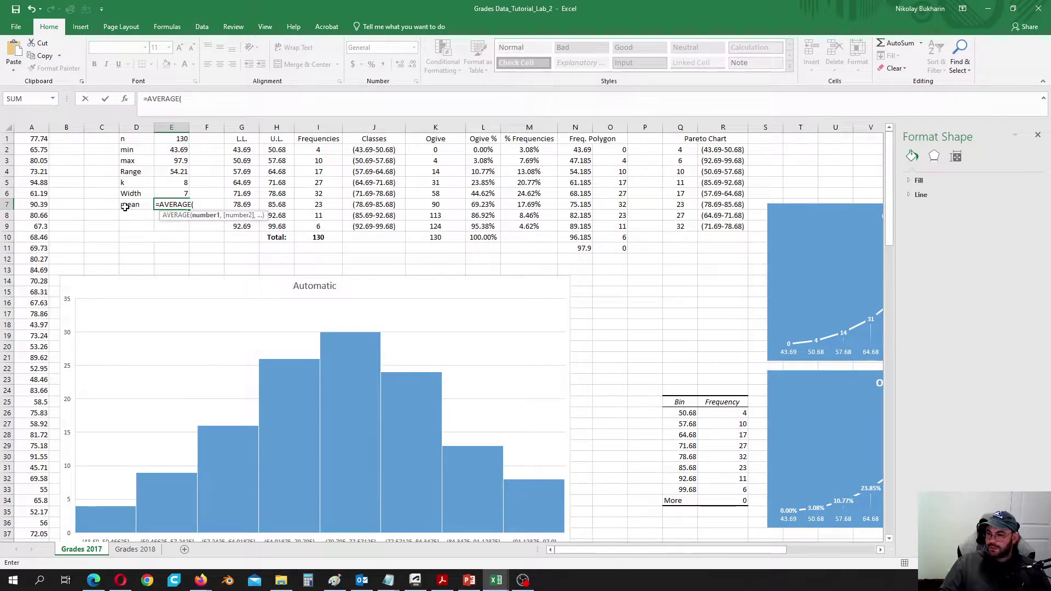
{"action": "left_click", "coordinate": [34, 127]}
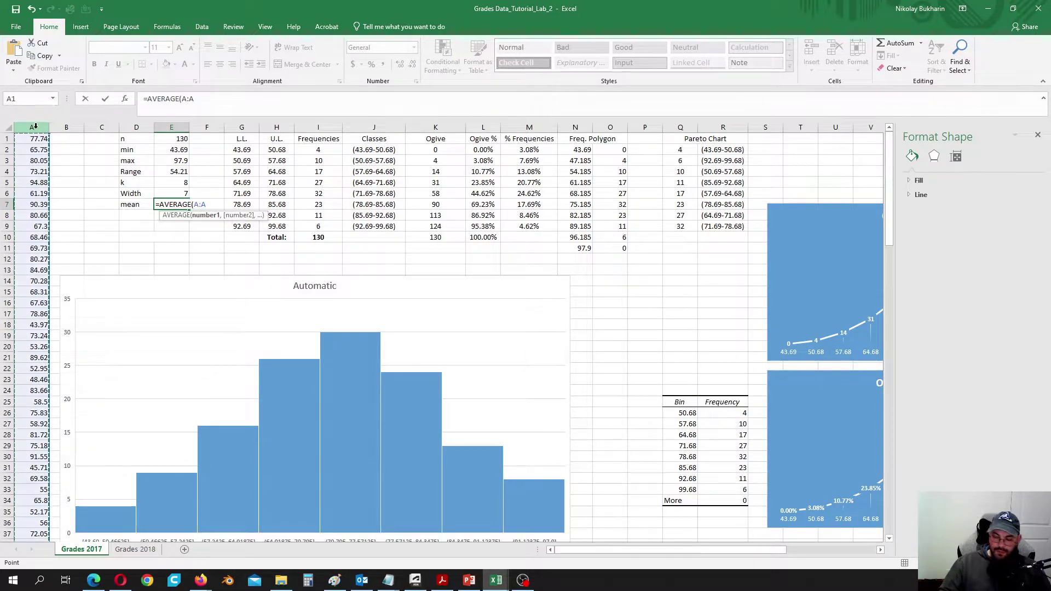
{"action": "type", "text": ")"}
{"action": "key", "text": "Return"}
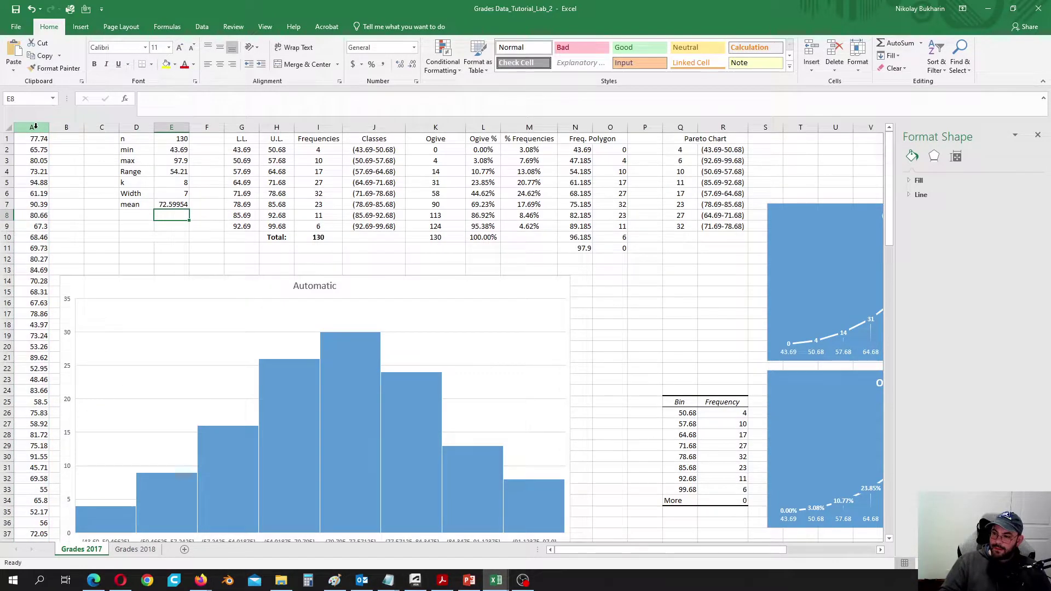
- Label cell D8 "median" and calculate the median of column A in E8 with the MEDIAN function
{"action": "left_click", "coordinate": [144, 213]}
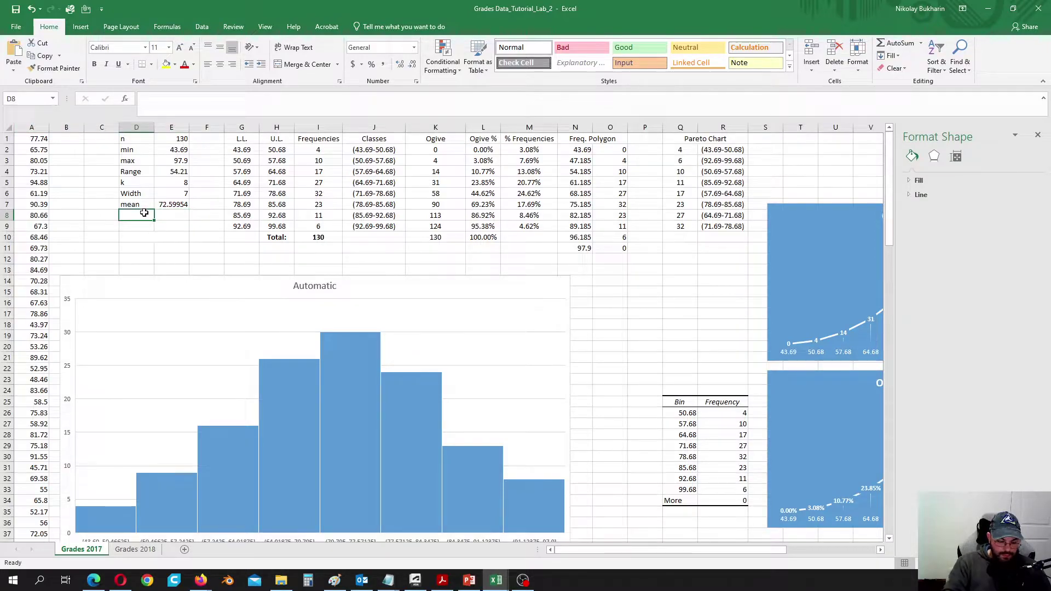
{"action": "type", "text": "medi"}
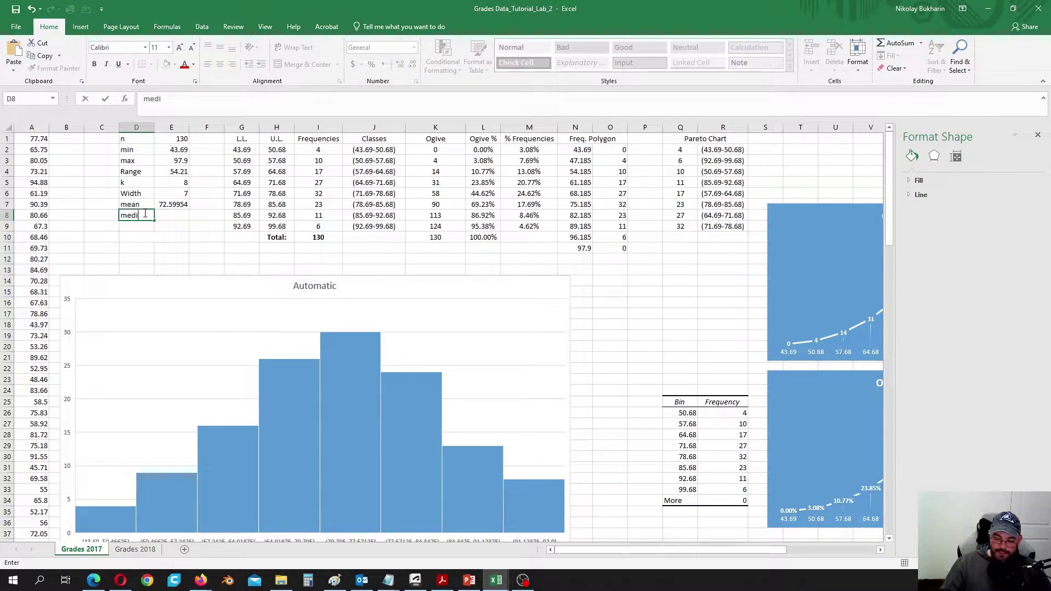
{"action": "type", "text": "an"}
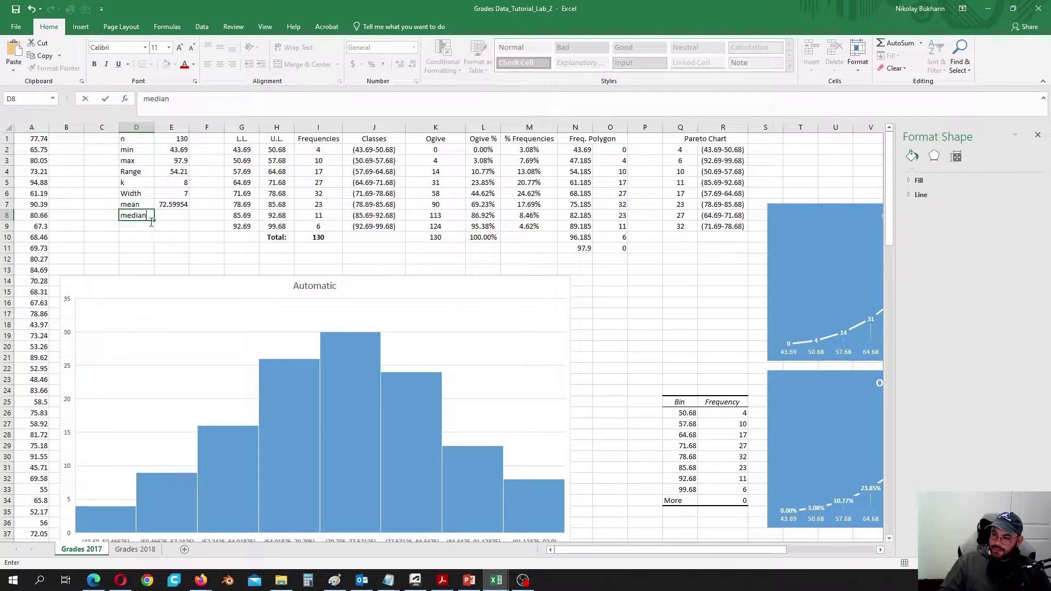
{"action": "left_click", "coordinate": [177, 215]}
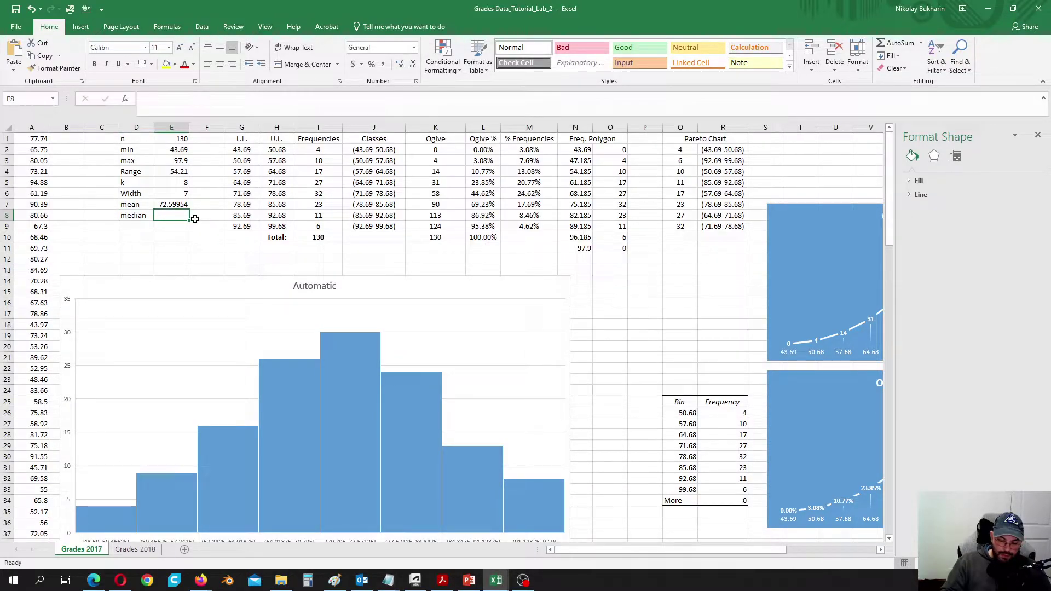
{"action": "type", "text": "=med"}
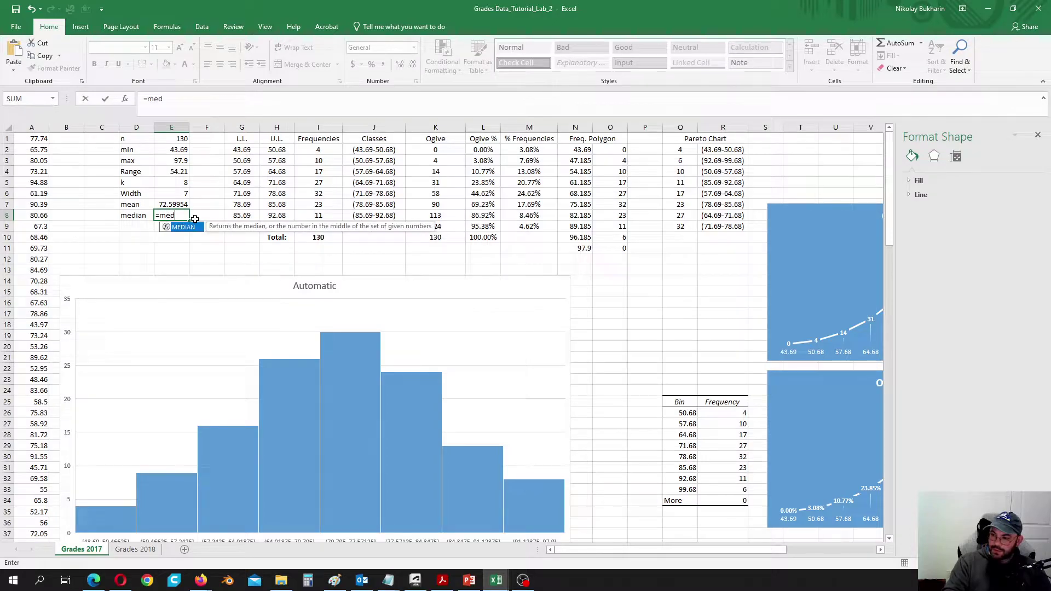
{"action": "double_click", "coordinate": [196, 229]}
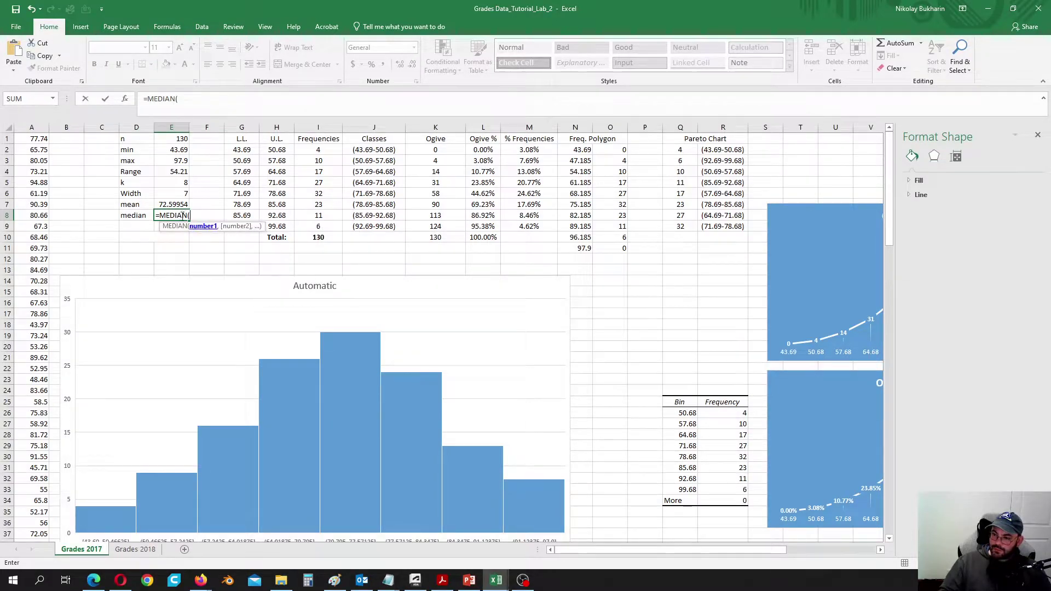
{"action": "left_click", "coordinate": [39, 124]}
{"action": "key", "text": "Return"}
- Label cell D9 "std.dev." and calculate the sample standard deviation of column A in E9 with =STDEV.S(A:A)
{"action": "left_click", "coordinate": [138, 224]}
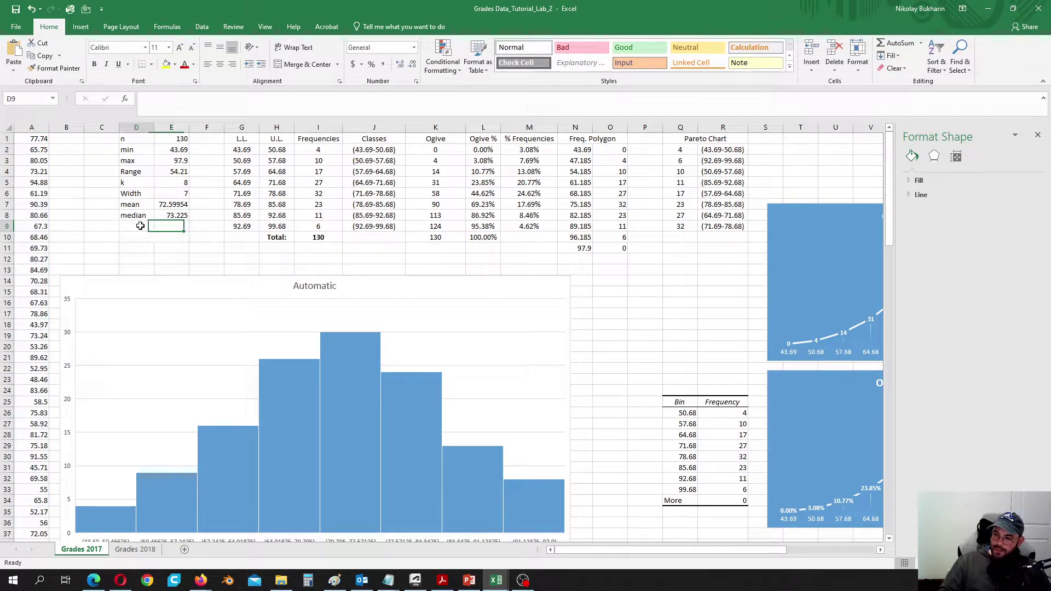
{"action": "type", "text": "td"}
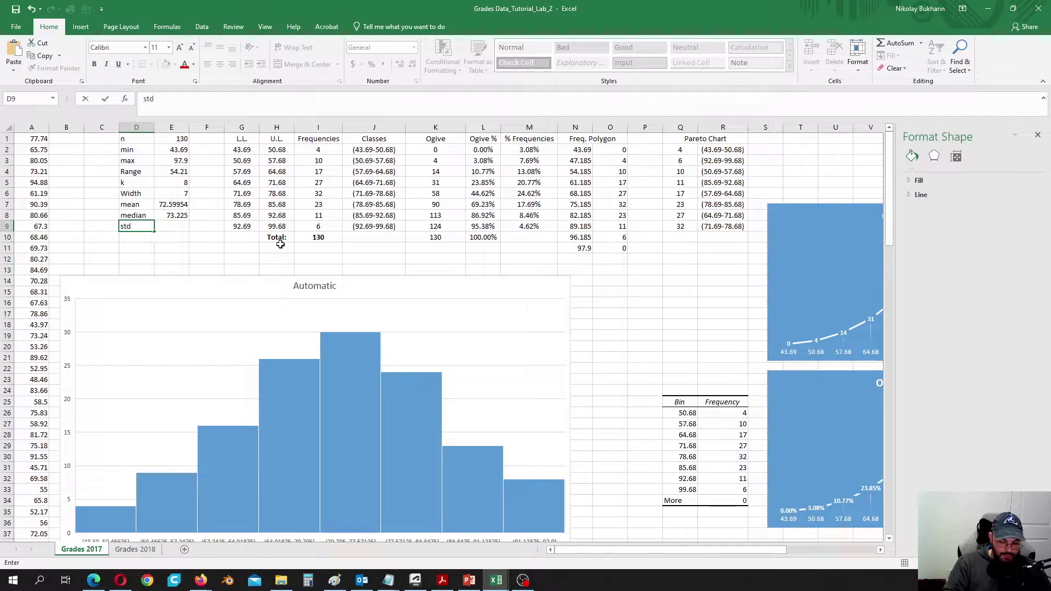
{"action": "type", "text": ".dev."}
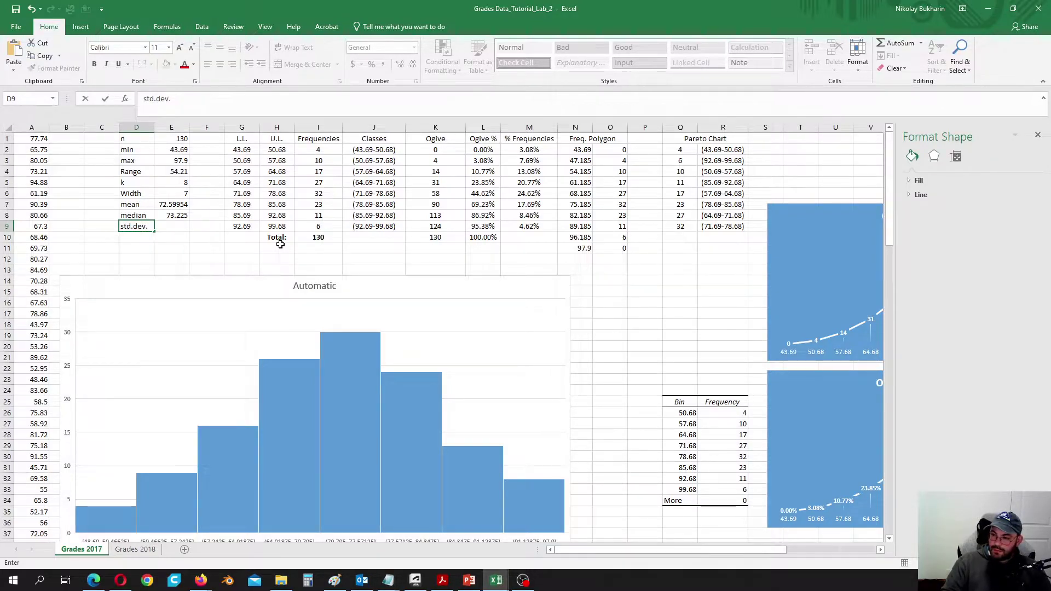
{"action": "left_click", "coordinate": [181, 225]}
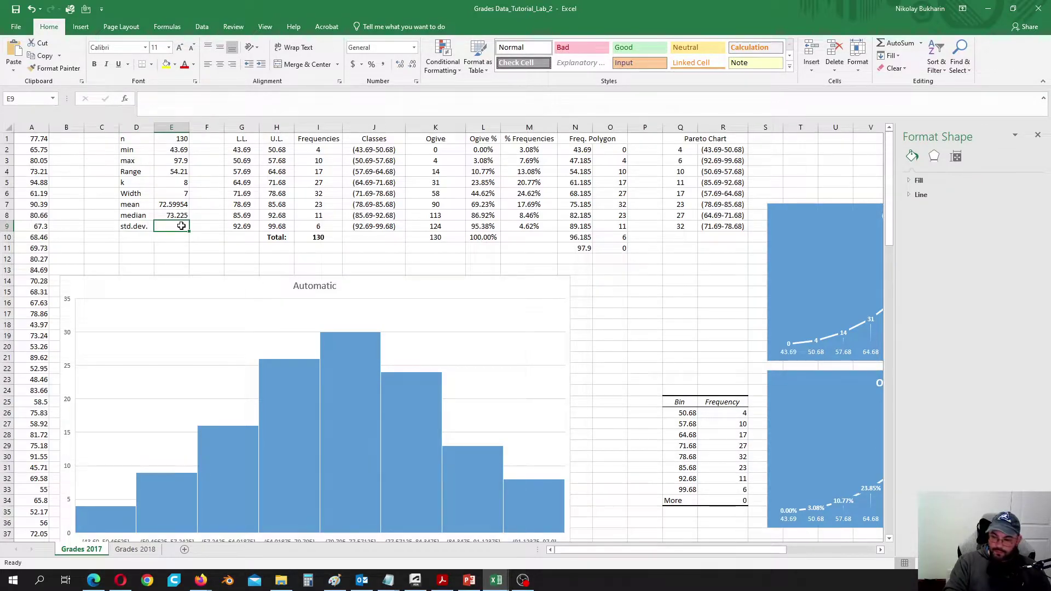
{"action": "type", "text": "="}
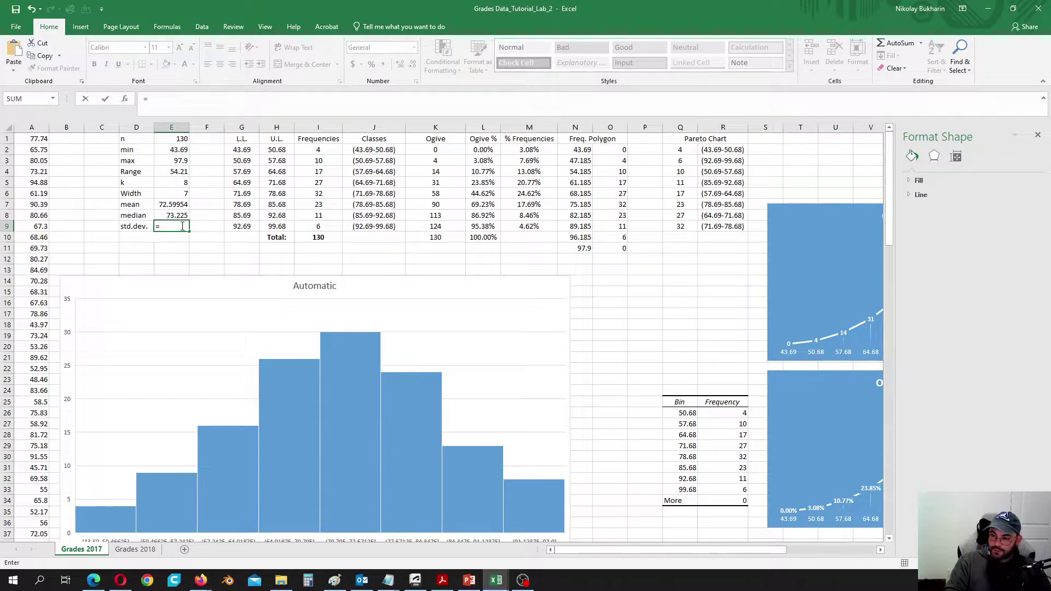
{"action": "type", "text": "st"}
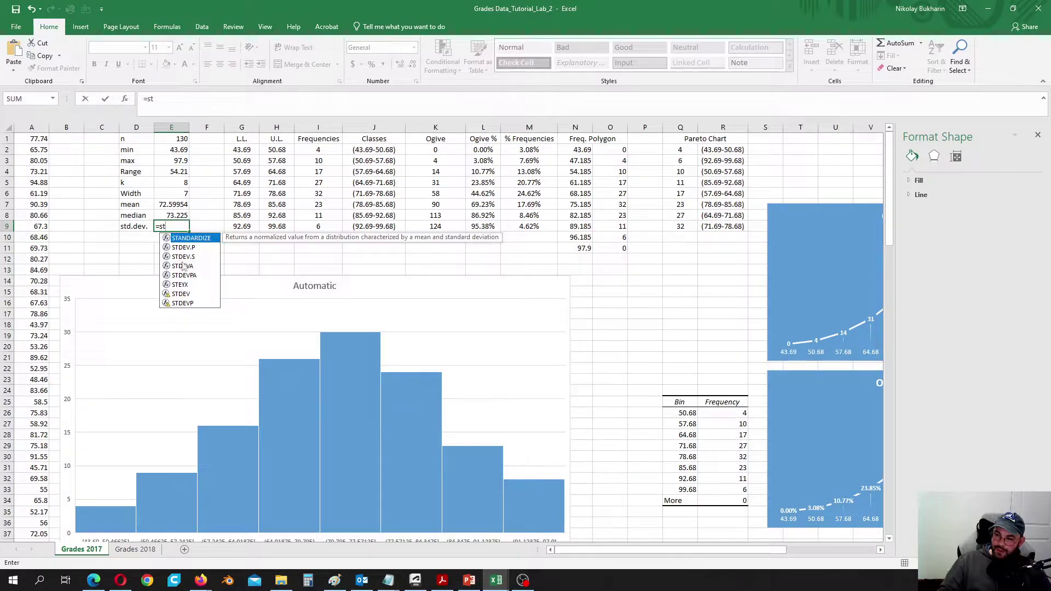
{"action": "double_click", "coordinate": [184, 257]}
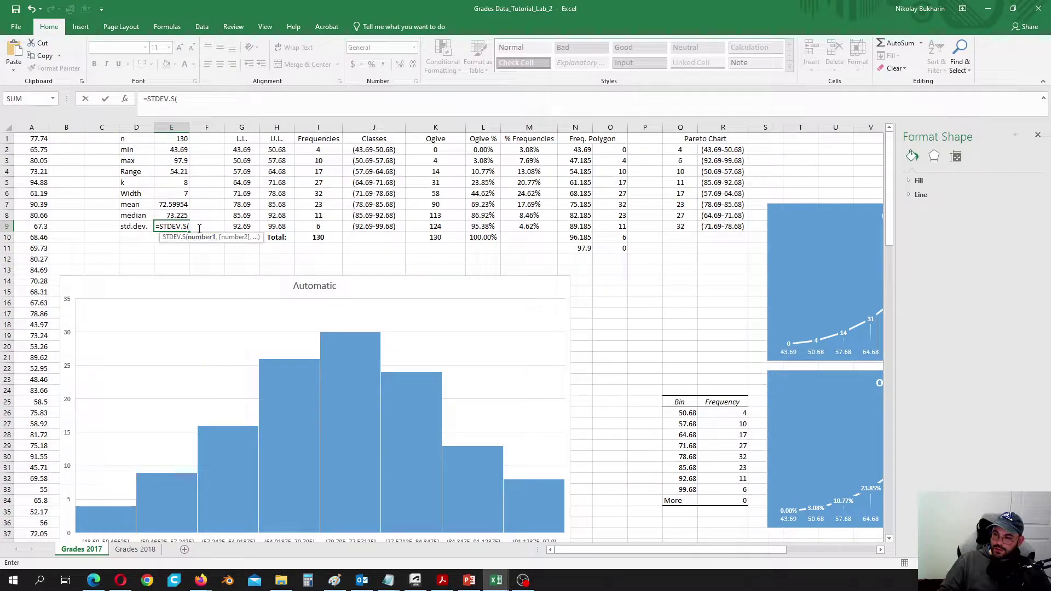
{"action": "left_click", "coordinate": [36, 127]}
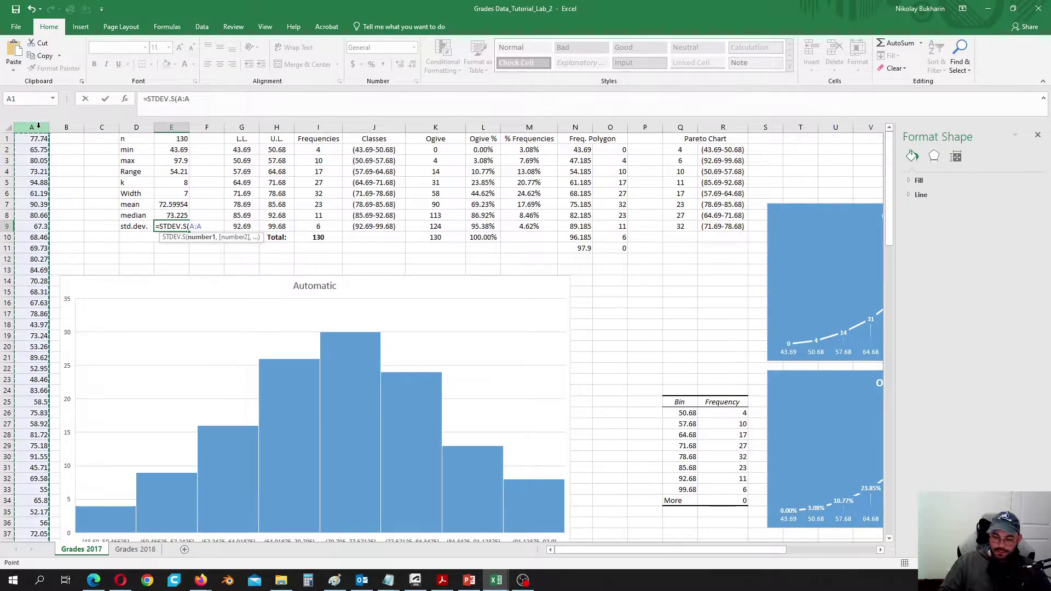
{"action": "type", "text": ")"}
{"action": "key", "text": "Return"}
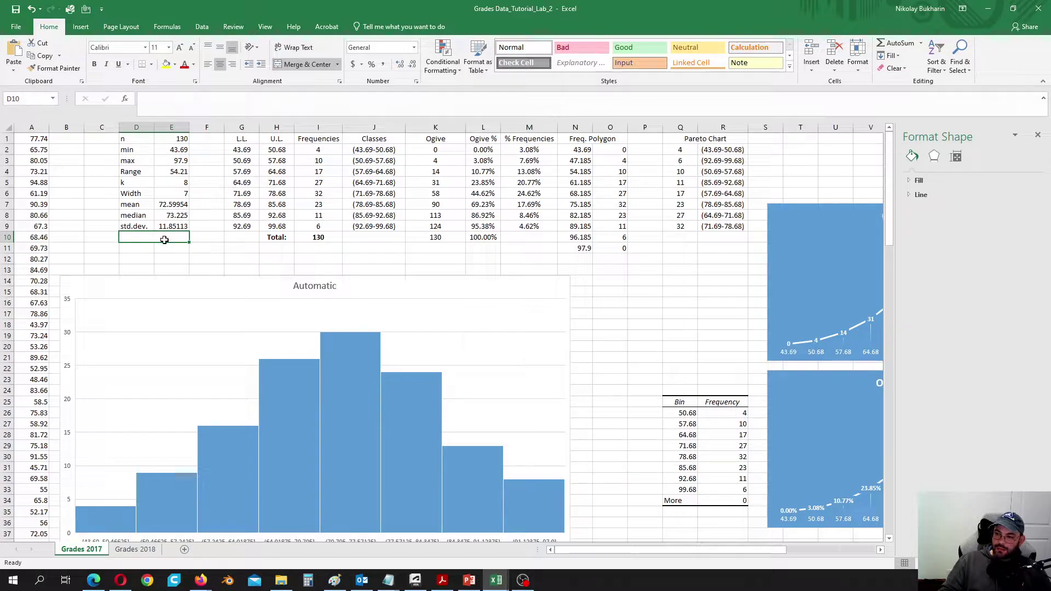
- Enter the heading "Emperical Rule" in the merged cell D10:E10 below the standard deviation
{"action": "double_click", "coordinate": [160, 238]}
{"action": "type", "text": "Emperical Rule"}
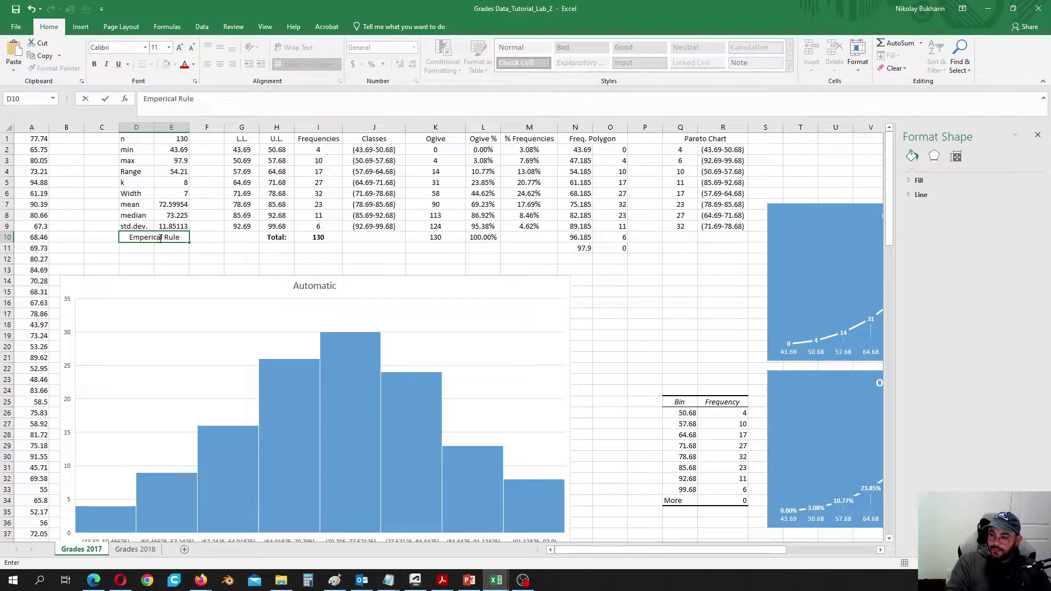
{"action": "key", "text": "Return"}
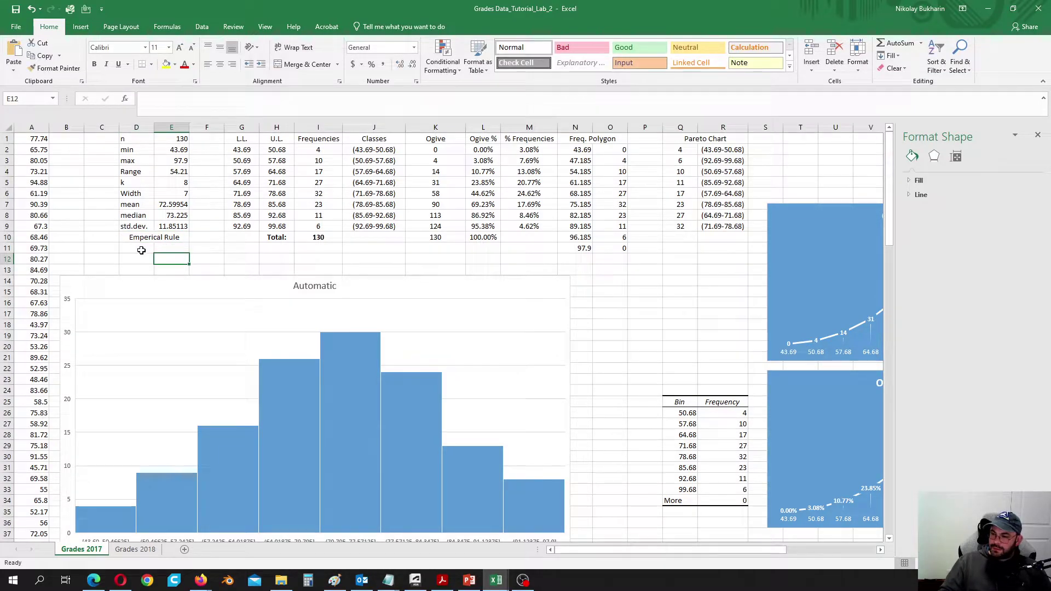
- Insert the equation x̄ + 2s, using the bar accent over x, and place it over cell D11
{"action": "left_click", "coordinate": [81, 26]}
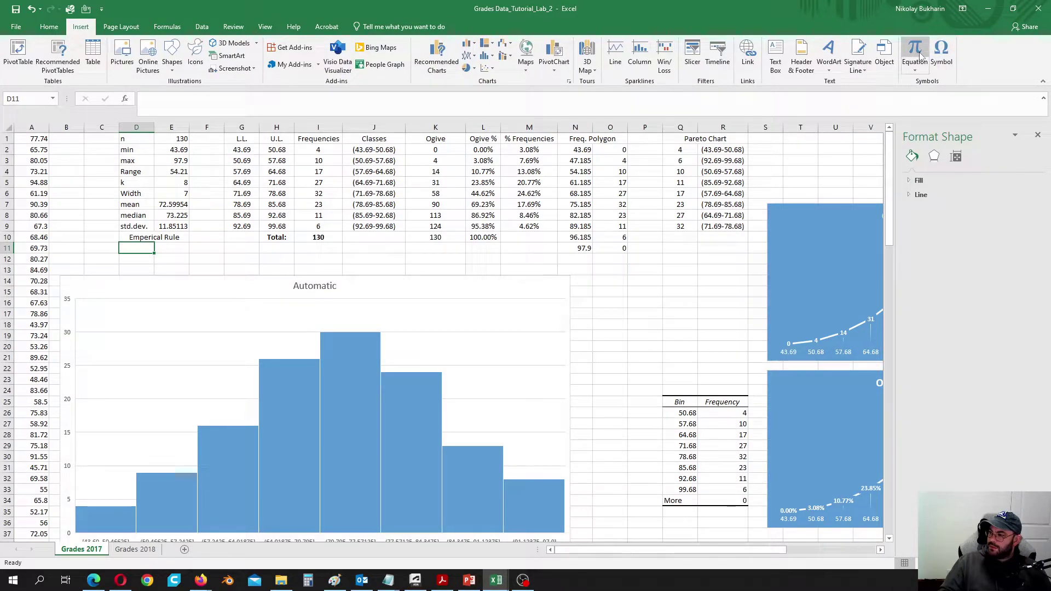
{"action": "left_click", "coordinate": [915, 50]}
{"action": "left_click_drag", "start_coordinate": [445, 313], "coordinate": [163, 257]}
{"action": "left_click", "coordinate": [163, 257]}
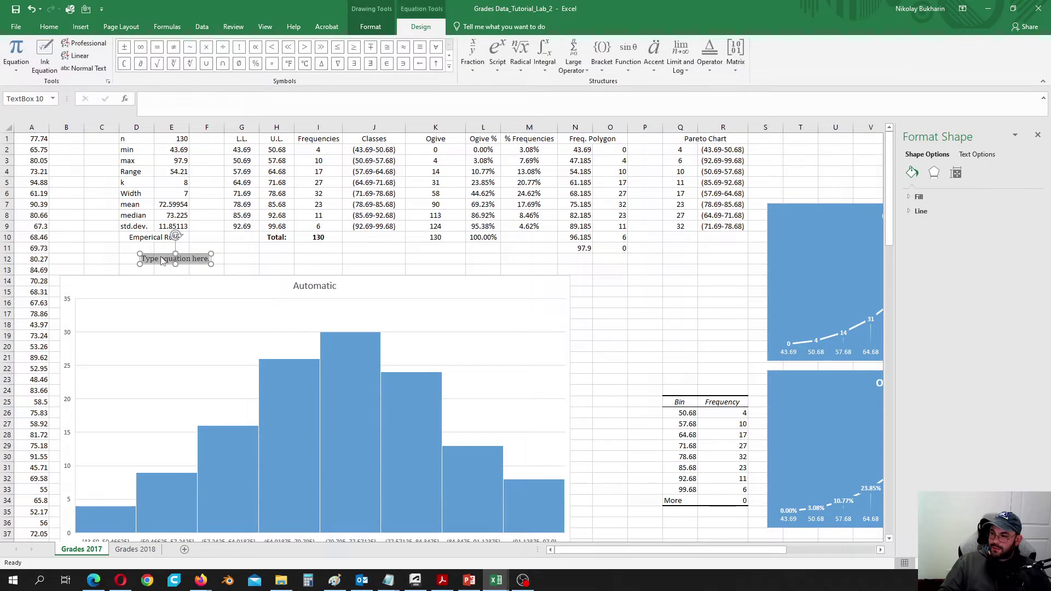
{"action": "left_click", "coordinate": [655, 77]}
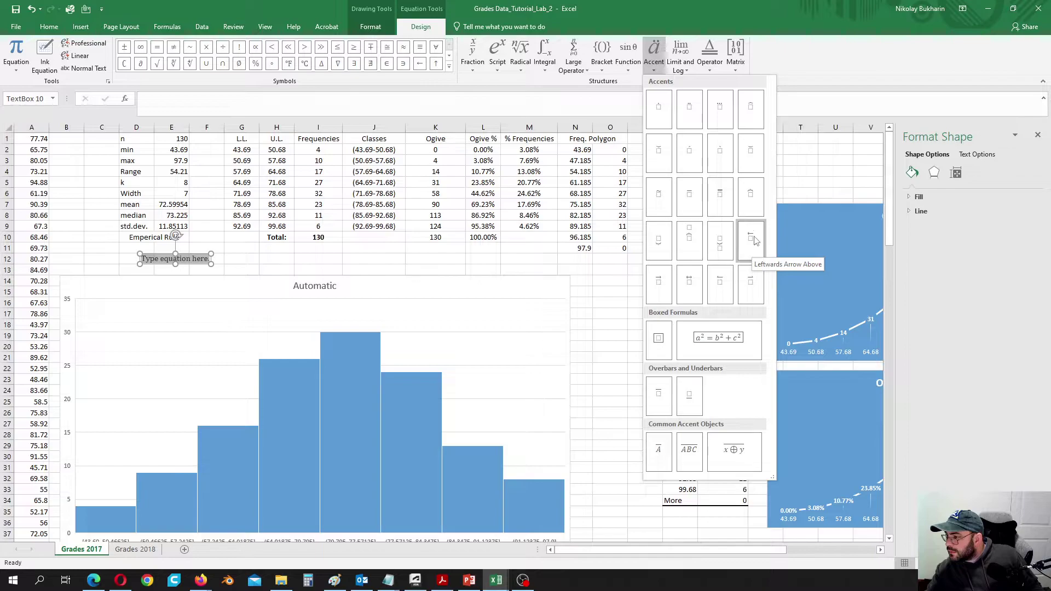
{"action": "left_click", "coordinate": [689, 194]}
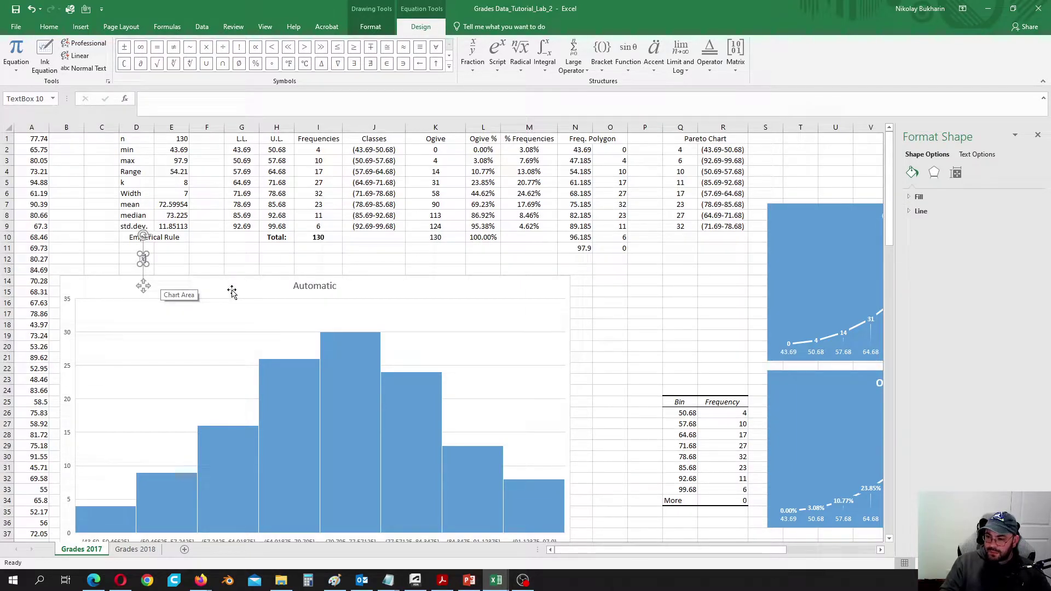
{"action": "type", "text": "+ "}
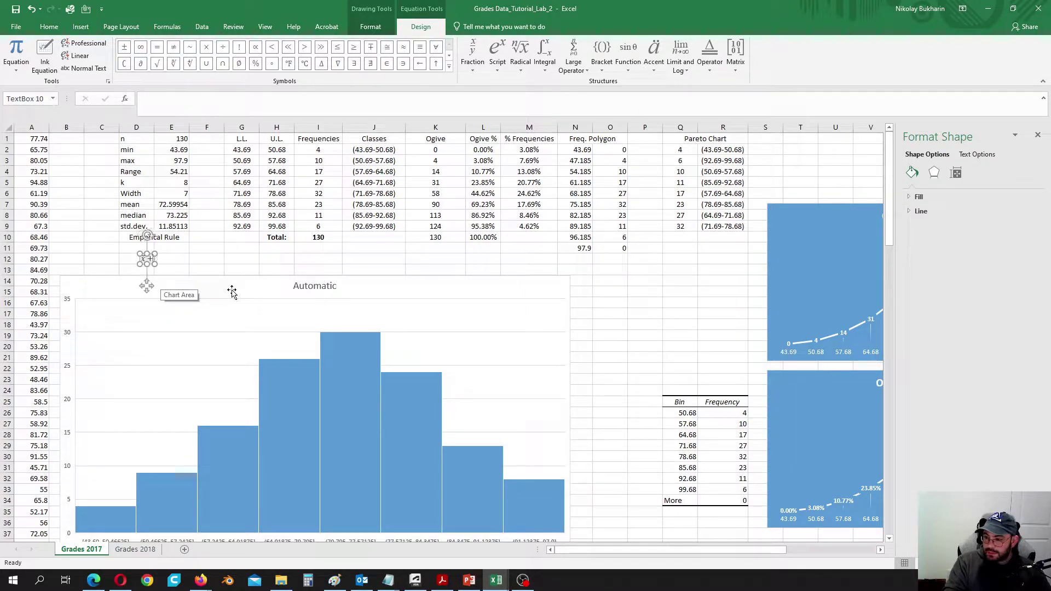
{"action": "type", "text": "2s"}
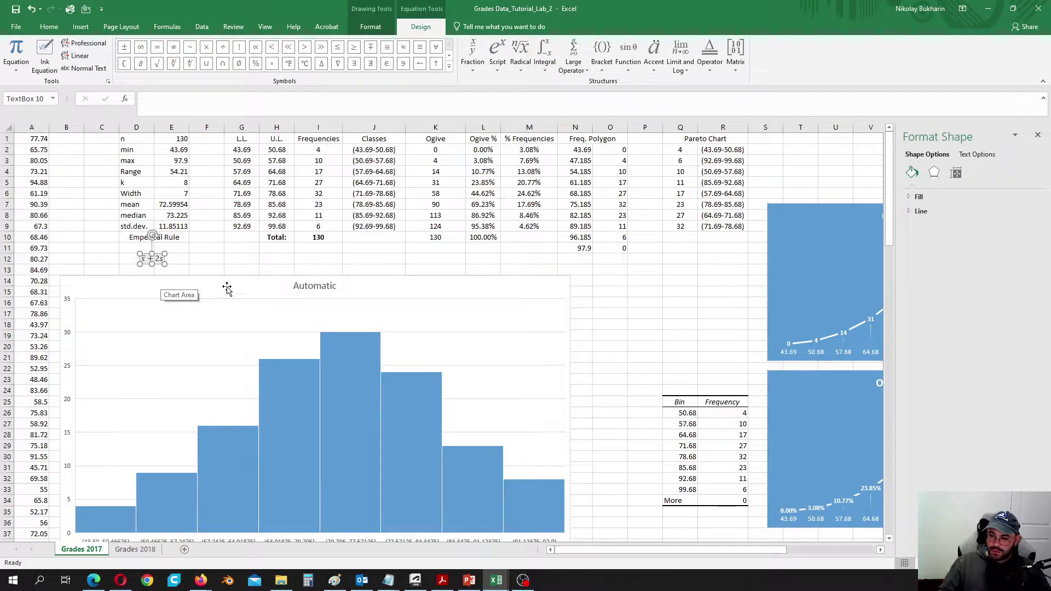
{"action": "left_click_drag", "start_coordinate": [162, 267], "coordinate": [143, 254]}
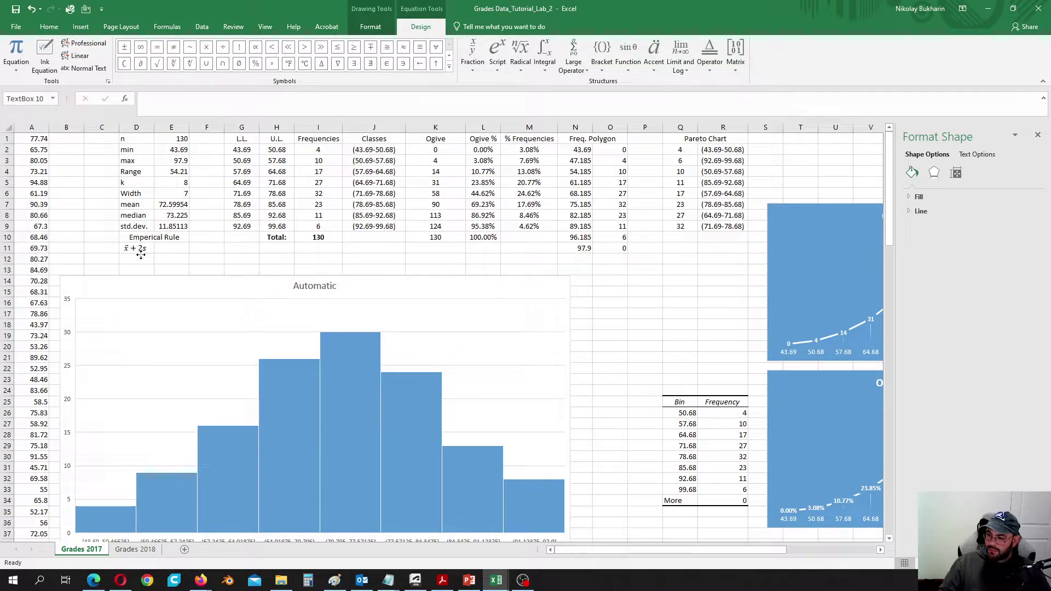
- Duplicate the x̄ + 2s equation, place the copy over cell D12, and change it to x̄ − 2s
{"action": "left_click", "coordinate": [141, 255]}
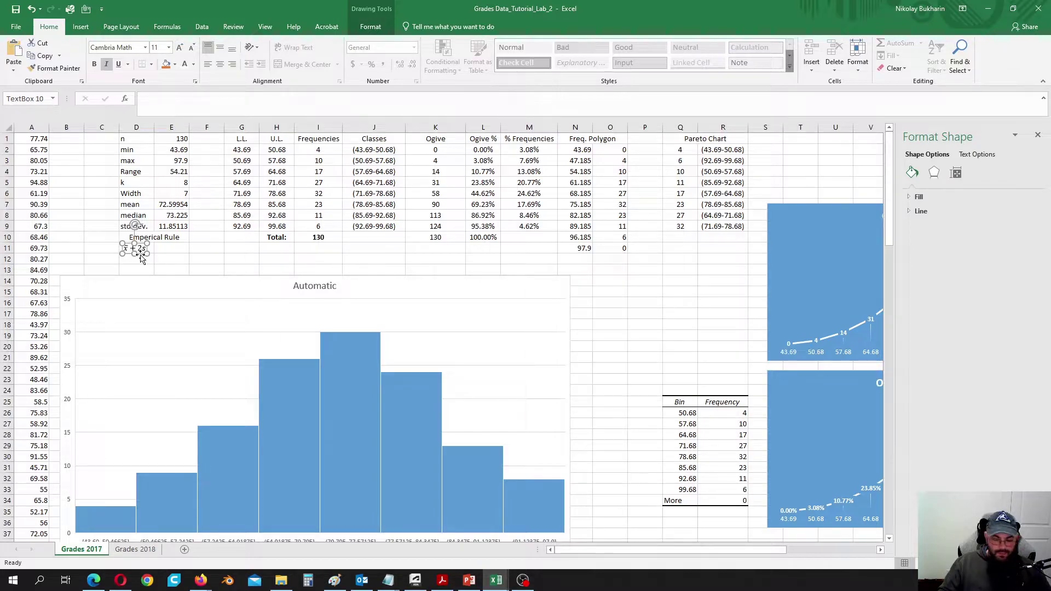
{"action": "key", "text": "ctrl+d"}
{"action": "left_click_drag", "start_coordinate": [147, 255], "coordinate": [143, 267]}
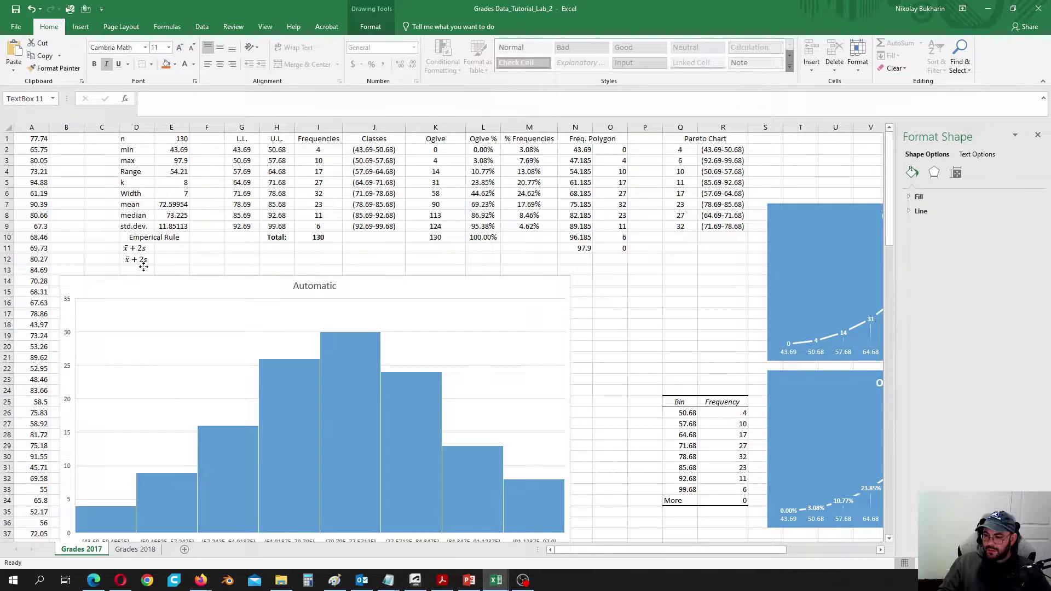
{"action": "left_click", "coordinate": [141, 264]}
{"action": "left_click", "coordinate": [136, 260]}
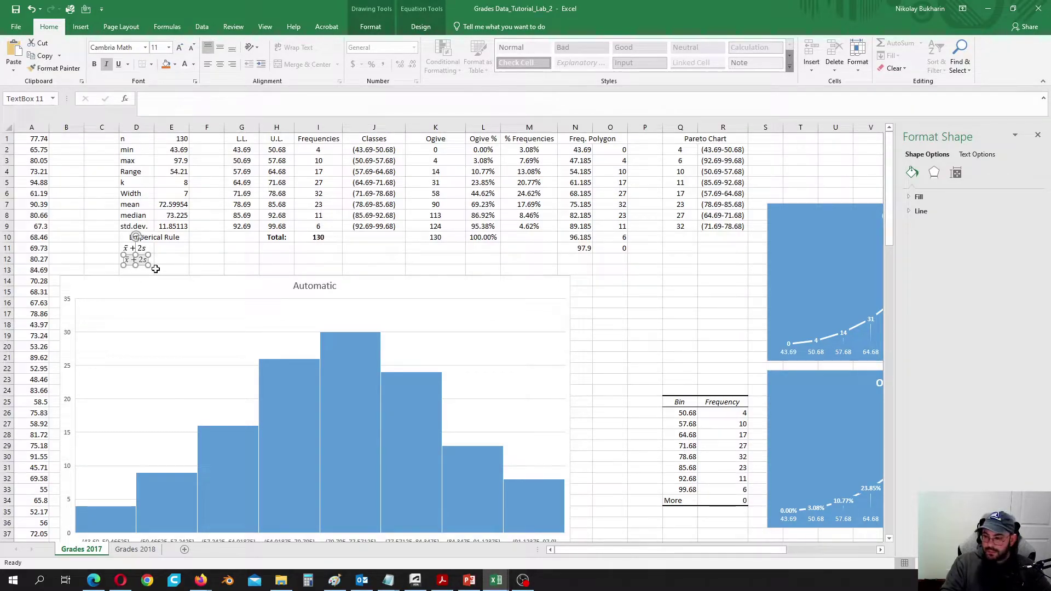
{"action": "key", "text": "BackSpace"}
{"action": "type", "text": "-"}
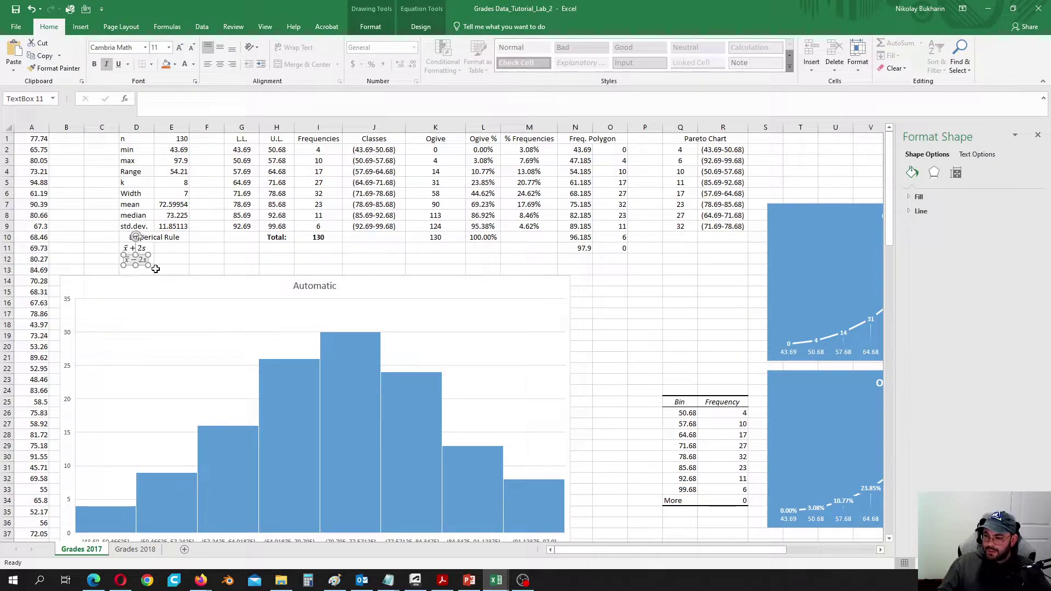
- Calculate the upper empirical rule limit in E11 with =E7+2*E9, the mean plus two standard deviations
{"action": "left_click", "coordinate": [179, 250]}
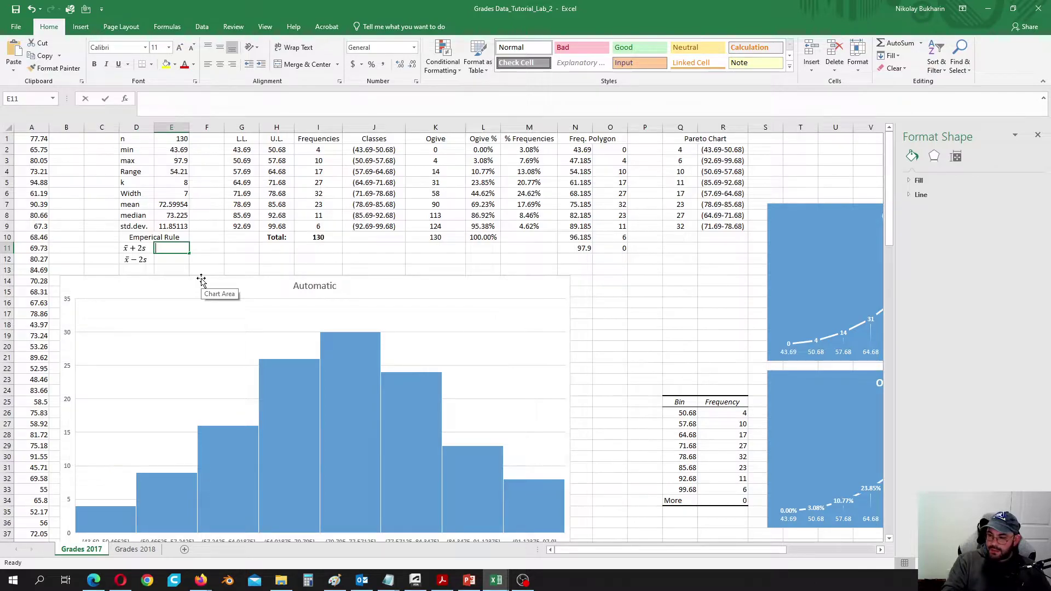
{"action": "type", "text": "="}
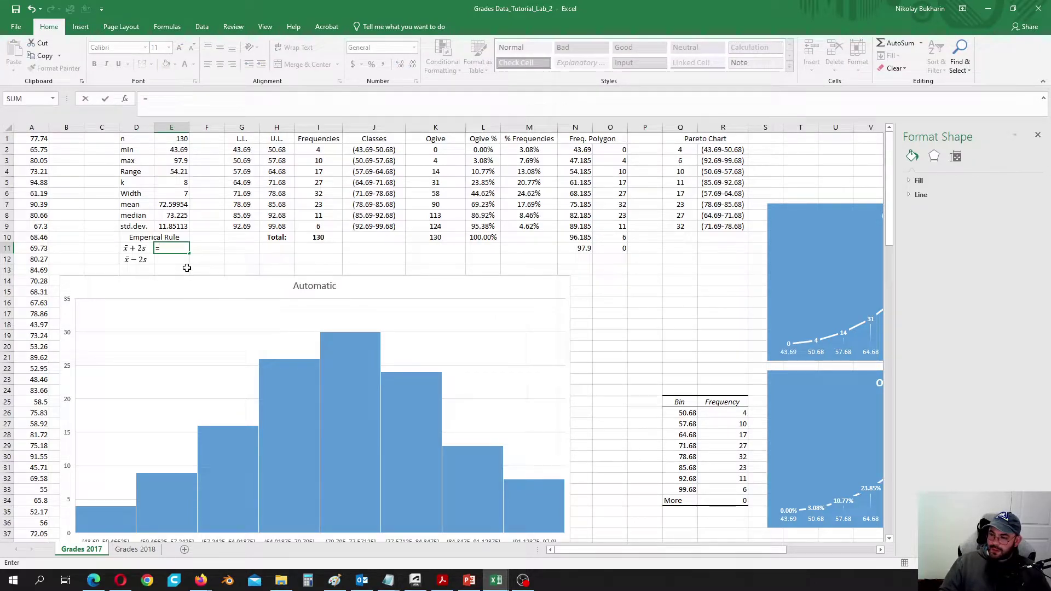
{"action": "left_click", "coordinate": [169, 204]}
{"action": "type", "text": "-"}
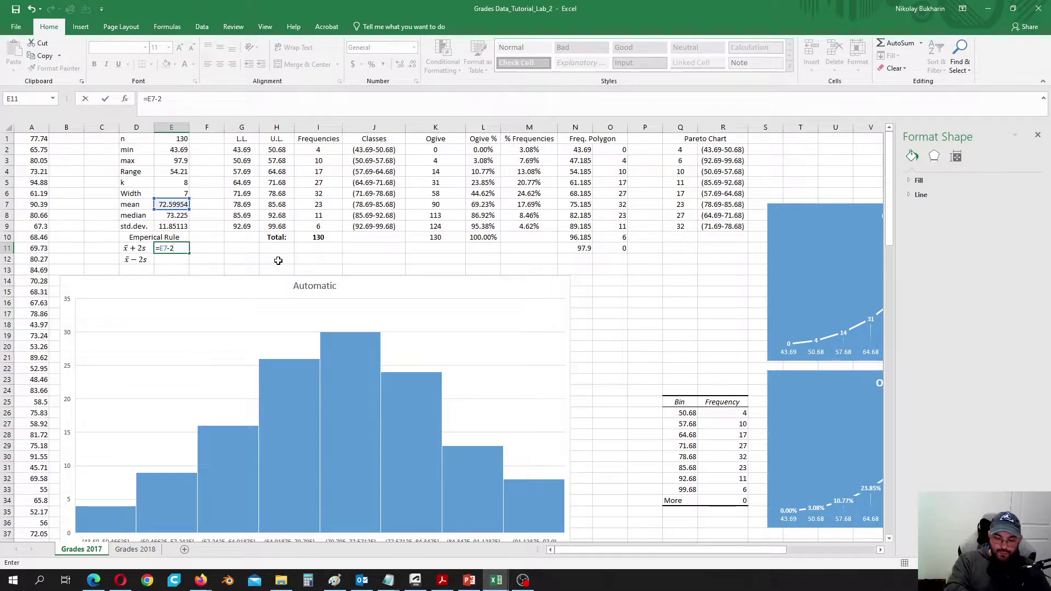
{"action": "type", "text": "2*"}
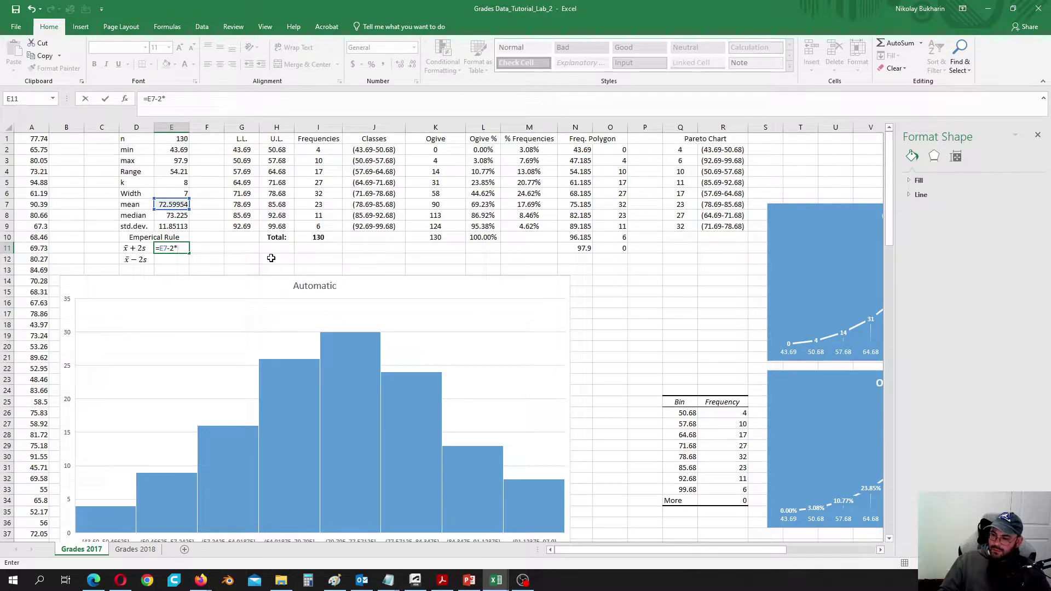
{"action": "left_click", "coordinate": [177, 226]}
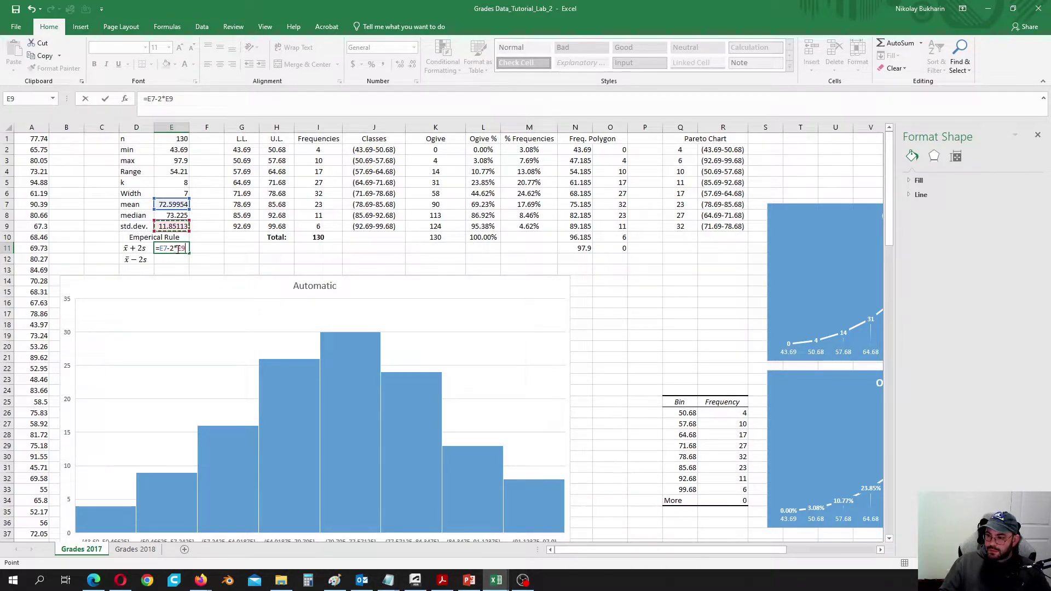
{"action": "left_click", "coordinate": [169, 248]}
{"action": "key", "text": "BackSpace"}
{"action": "type", "text": "+"}
{"action": "key", "text": "Return"}
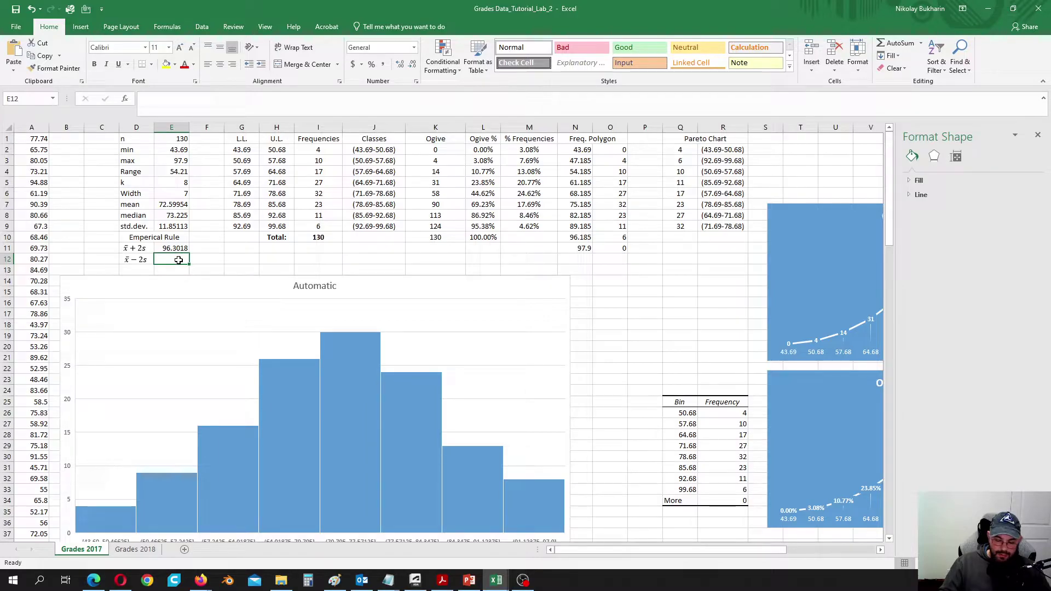
- Calculate the lower empirical rule limit in E12 with =E7-2*E9, the mean minus two standard deviations
{"action": "type", "text": "="}
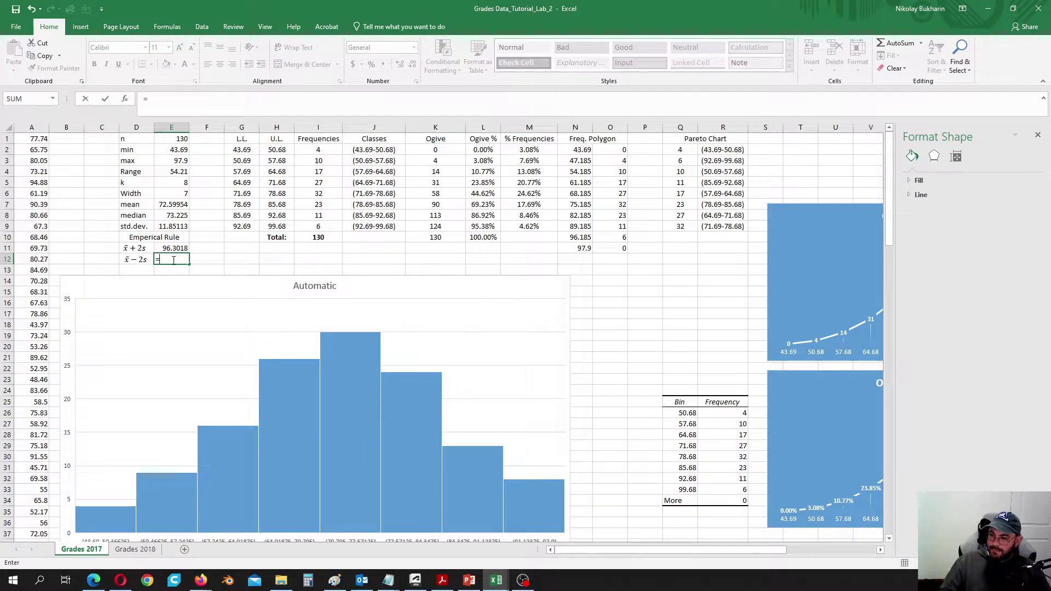
{"action": "left_click", "coordinate": [172, 204]}
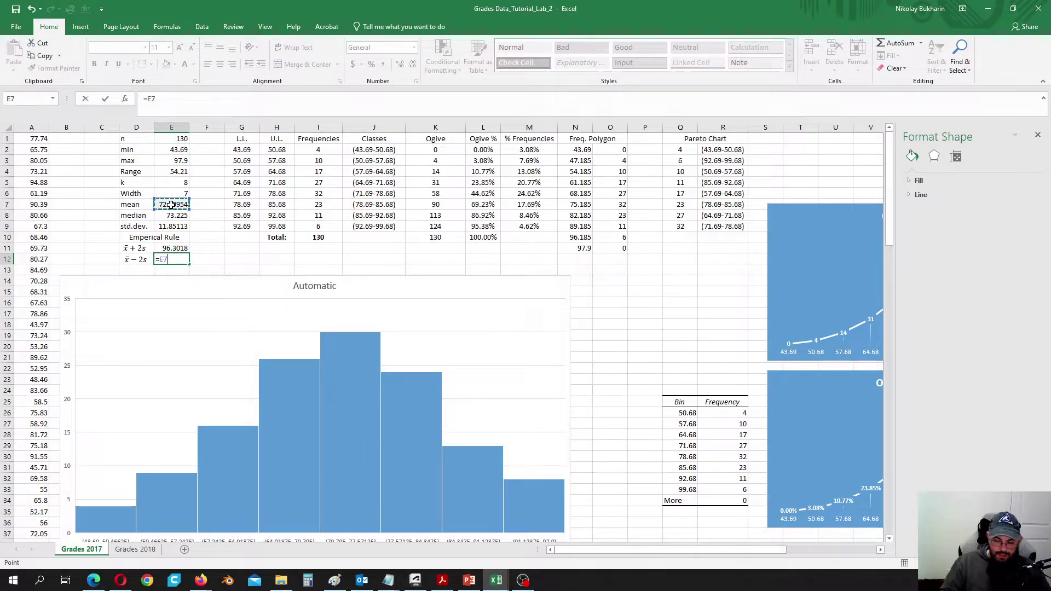
{"action": "type", "text": "-2"}
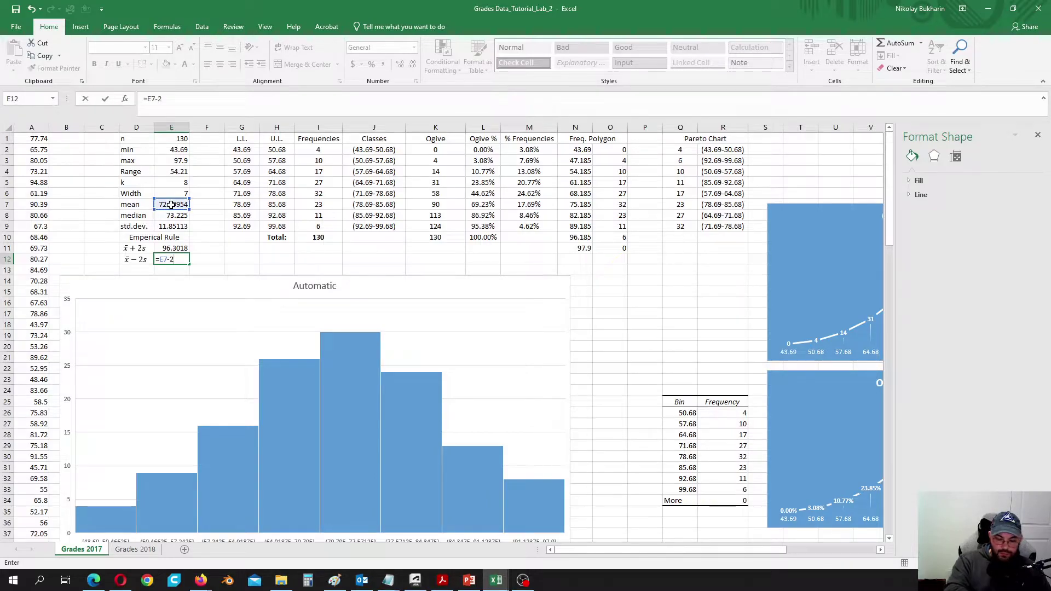
{"action": "type", "text": "*"}
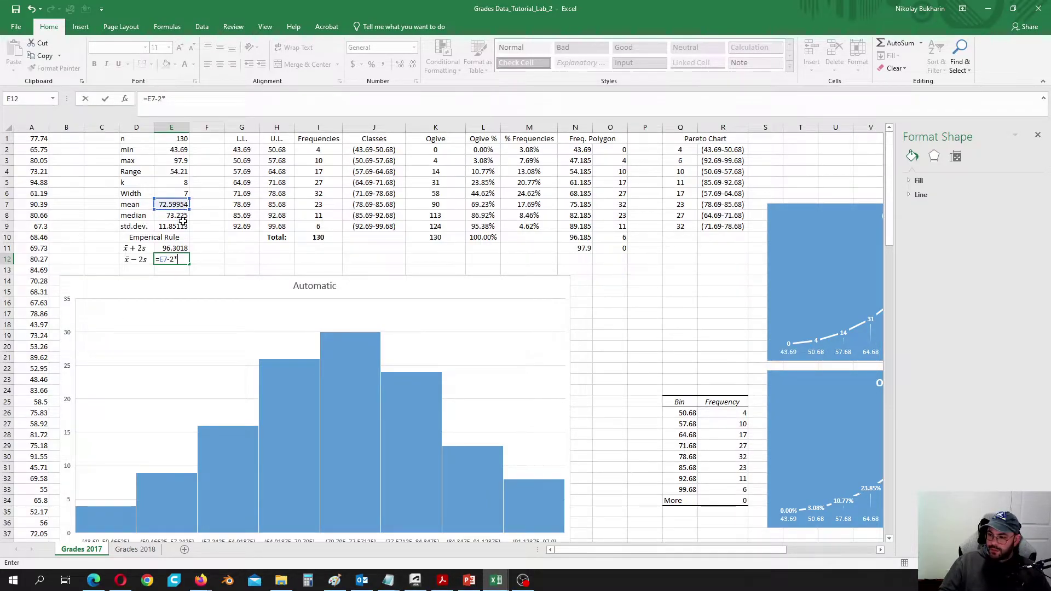
{"action": "left_click", "coordinate": [174, 227]}
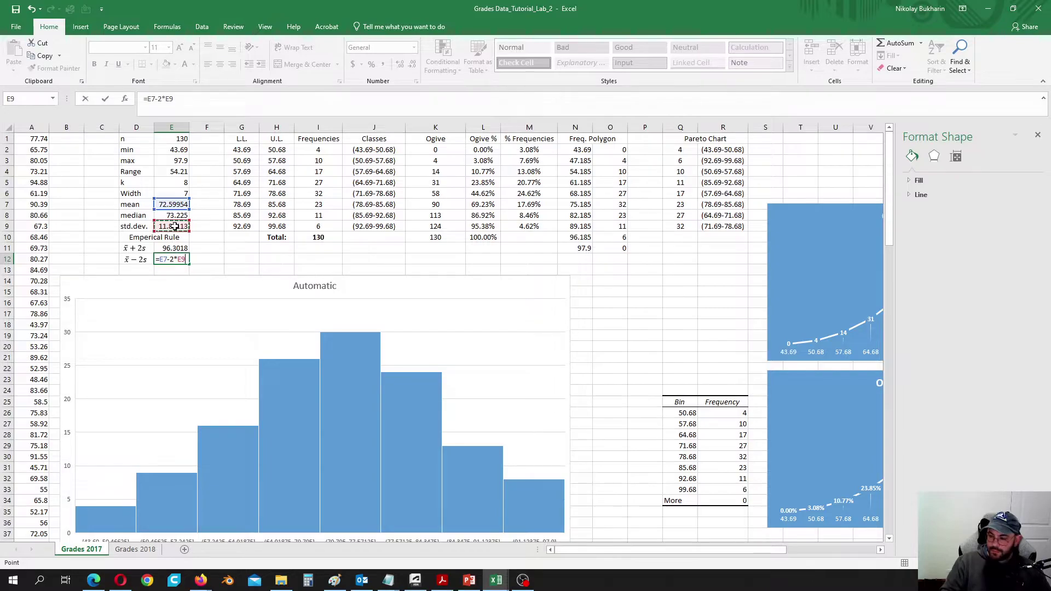
{"action": "key", "text": "Return"}
{"action": "left_click", "coordinate": [172, 247]}
{"action": "key", "text": "Down"}
{"action": "key", "text": "Up"}
{"action": "key", "text": "Down"}
{"action": "key", "text": "Up"}
{"action": "key", "text": "Down"}
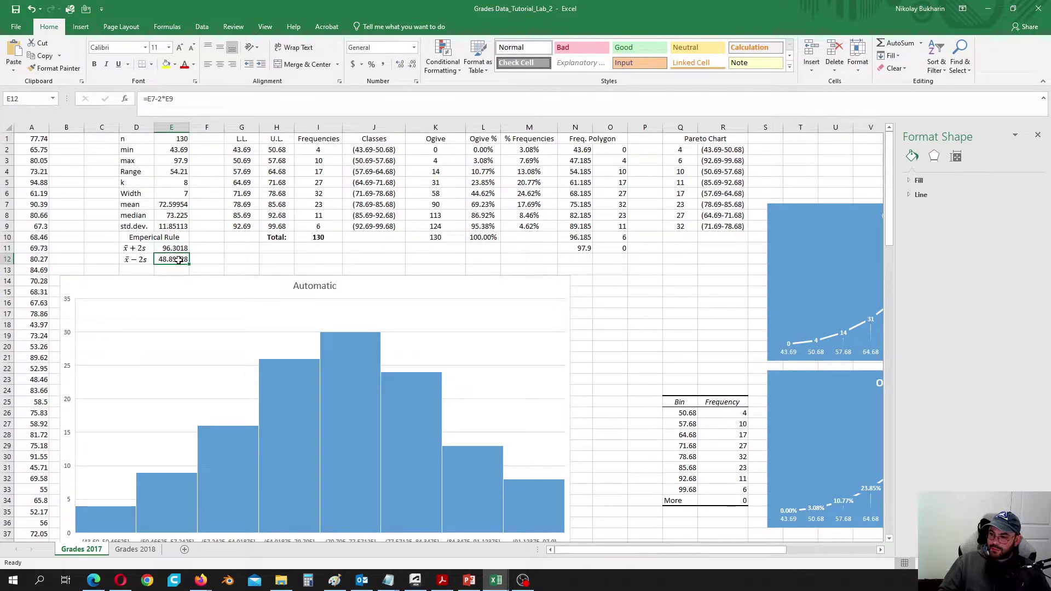
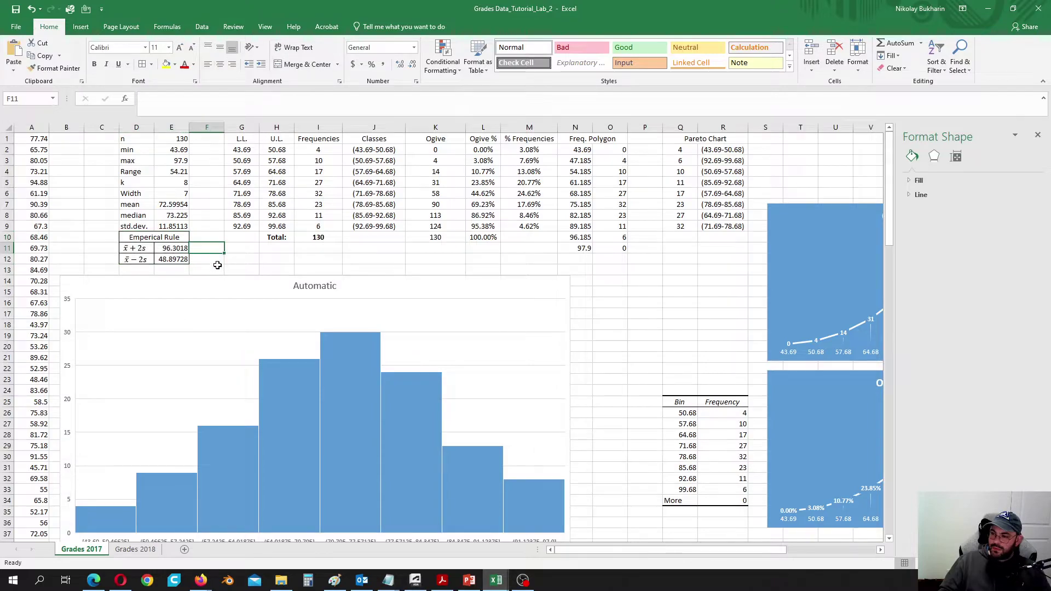
{"action": "left_click", "coordinate": [233, 241]}
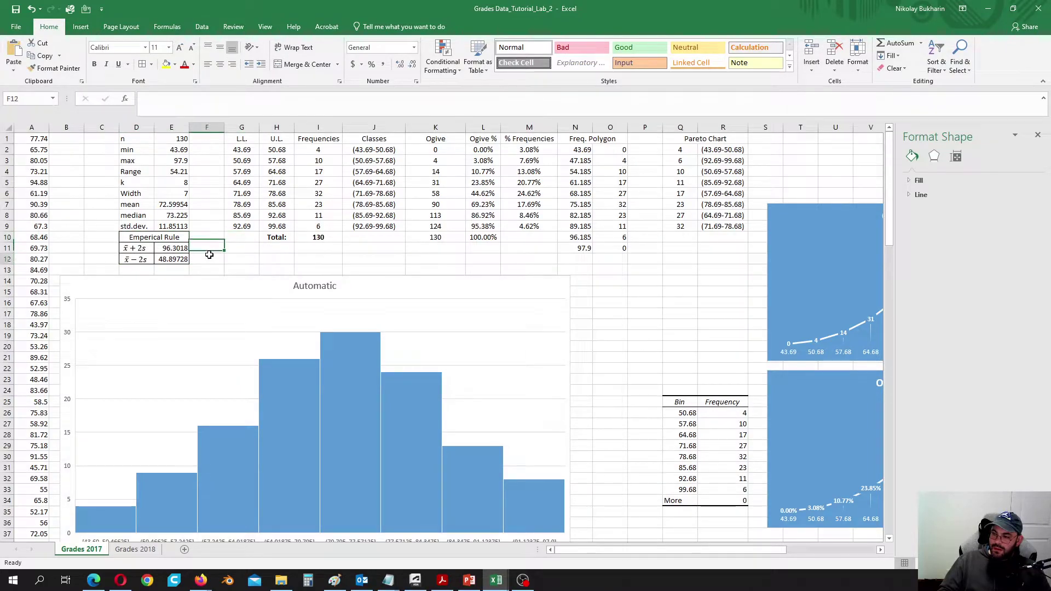
{"action": "left_click", "coordinate": [217, 247]}
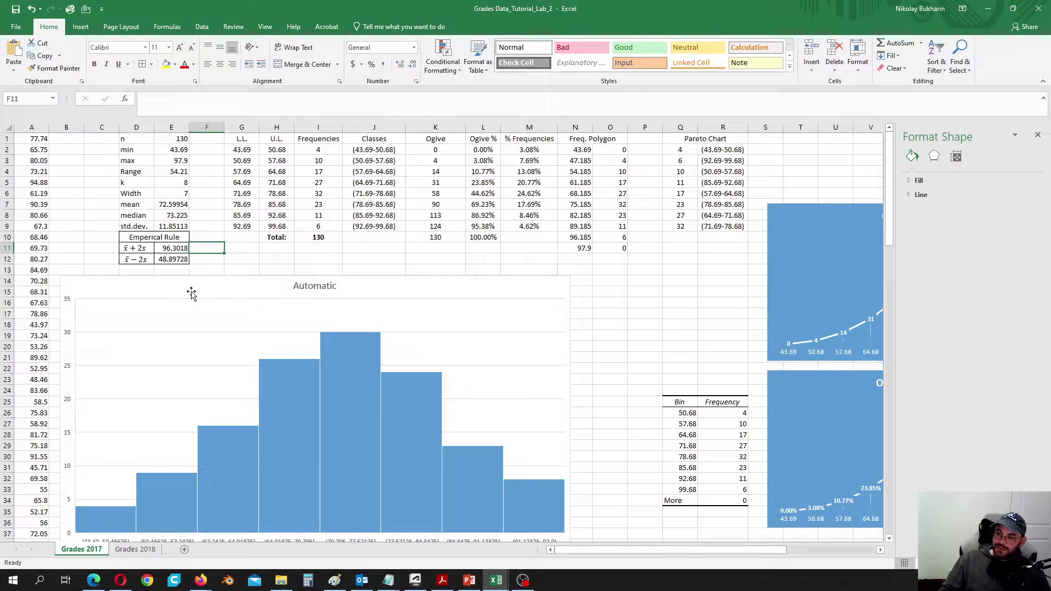
- Enter the label "# of outliers" in cell G12 and widen column G to fit it
{"action": "left_click", "coordinate": [249, 259]}
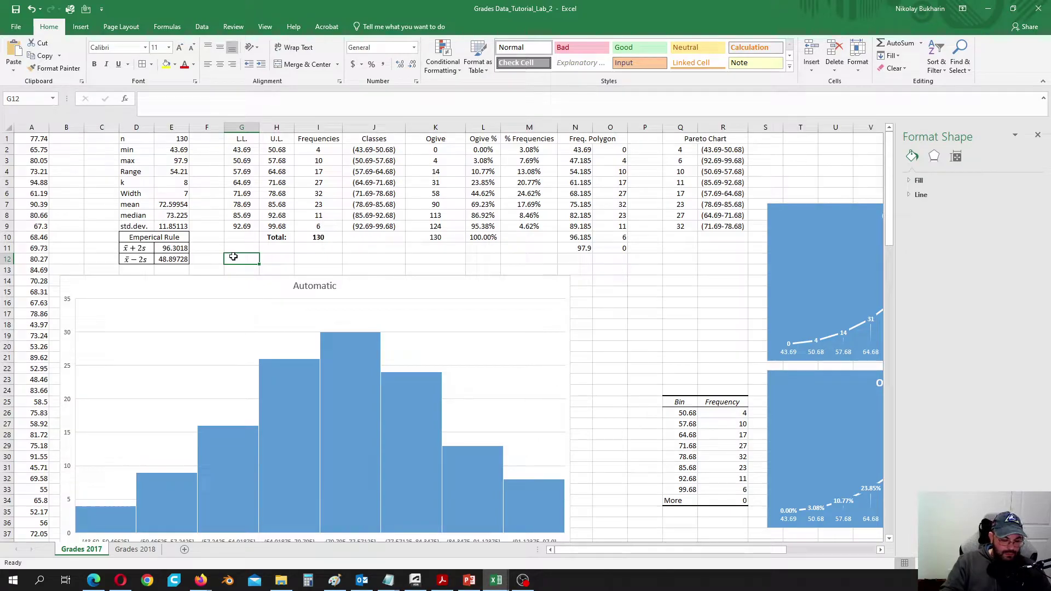
{"action": "type", "text": "#"}
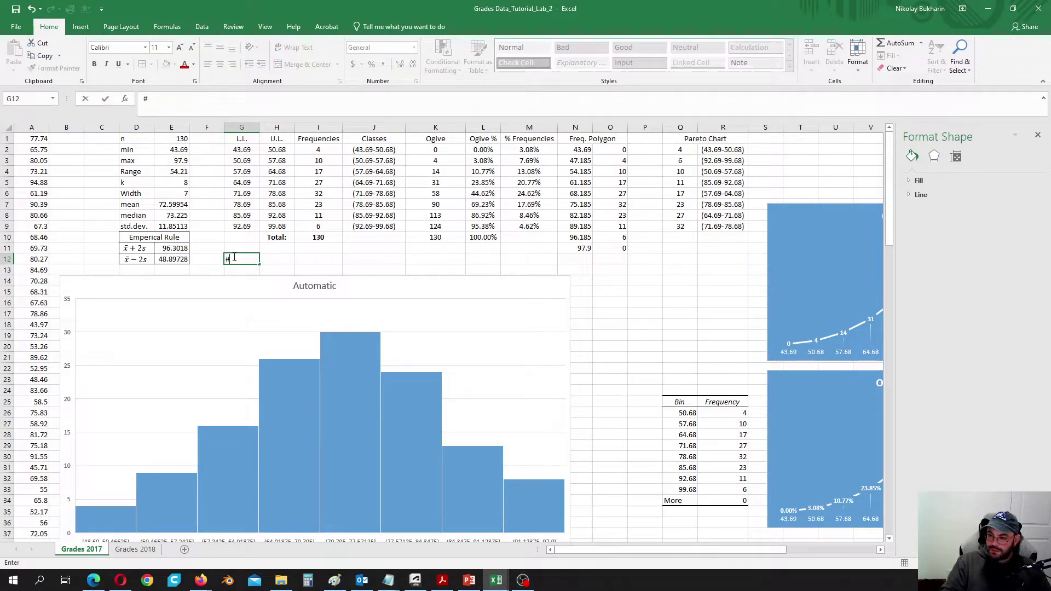
{"action": "type", "text": " o"}
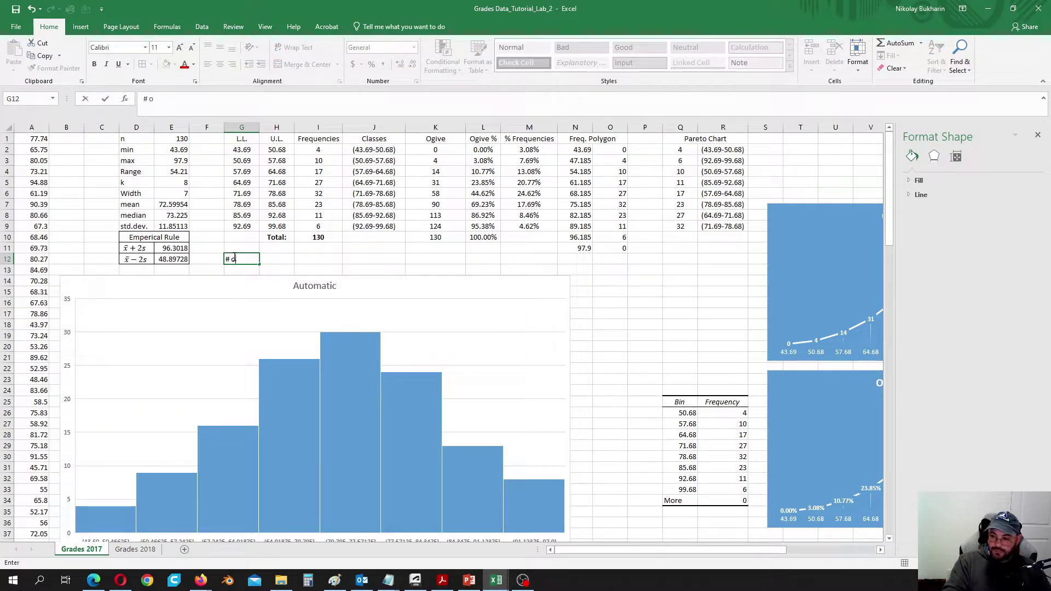
{"action": "type", "text": "f outliers"}
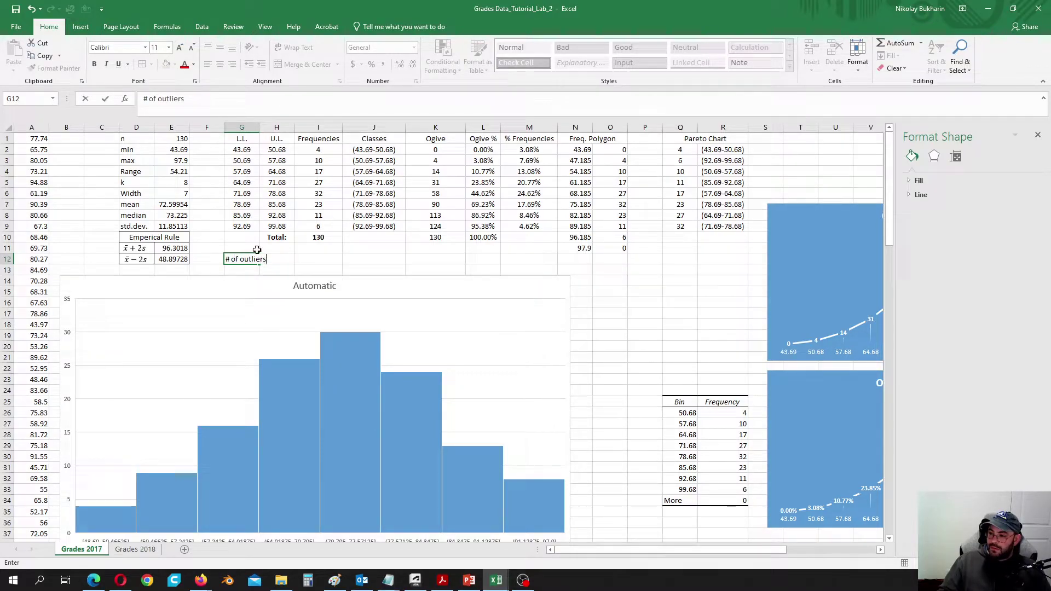
{"action": "left_click", "coordinate": [287, 249]}
{"action": "left_click_drag", "start_coordinate": [262, 131], "coordinate": [269, 131]}
- Count the grades above the upper limit in H12 with =COUNTIF(A:A,">"&E11)
{"action": "left_click", "coordinate": [296, 259]}
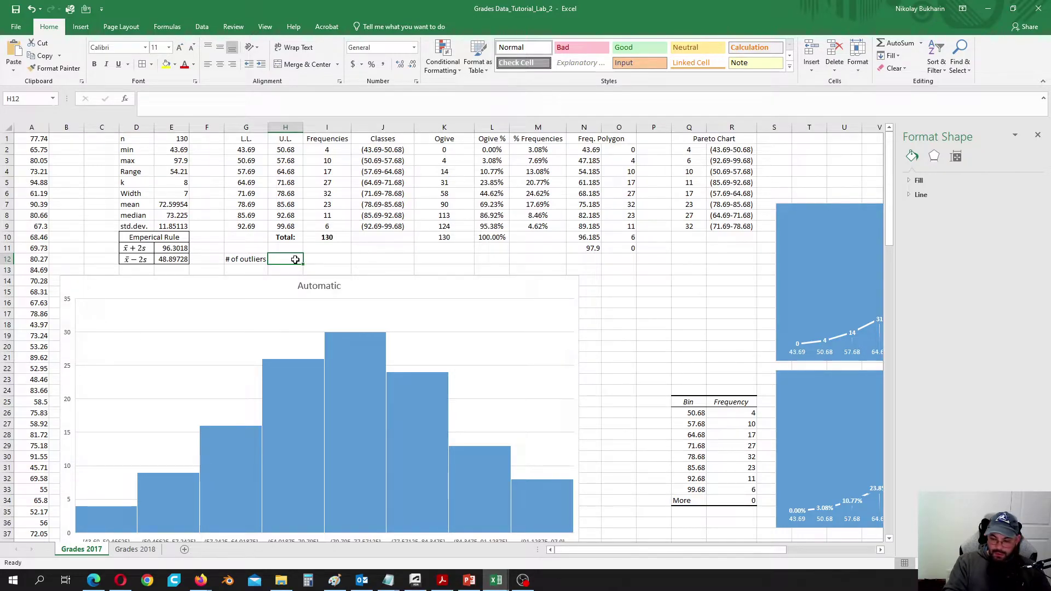
{"action": "type", "text": "="}
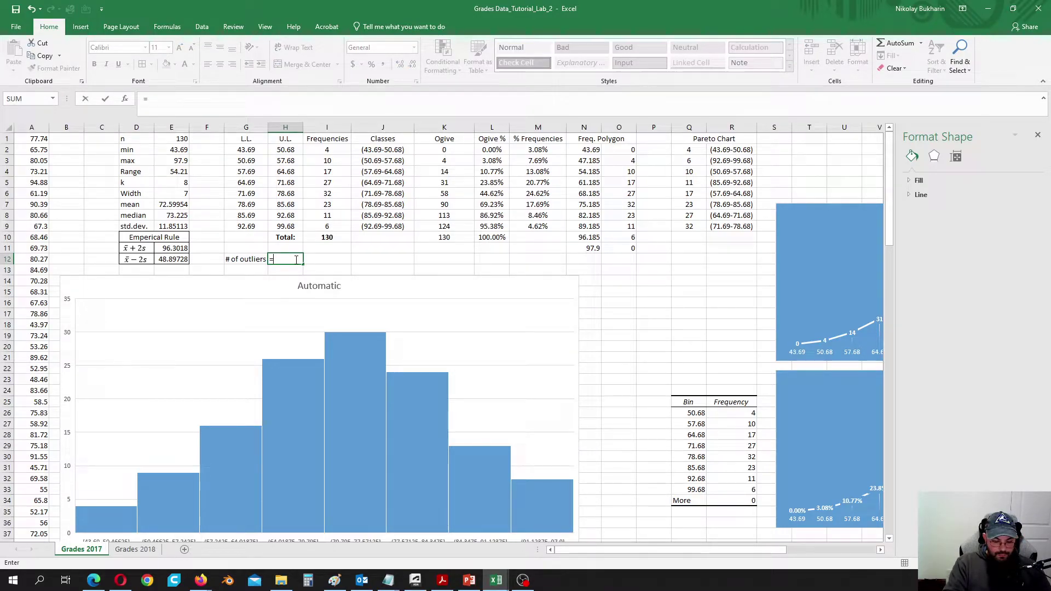
{"action": "type", "text": "coun"}
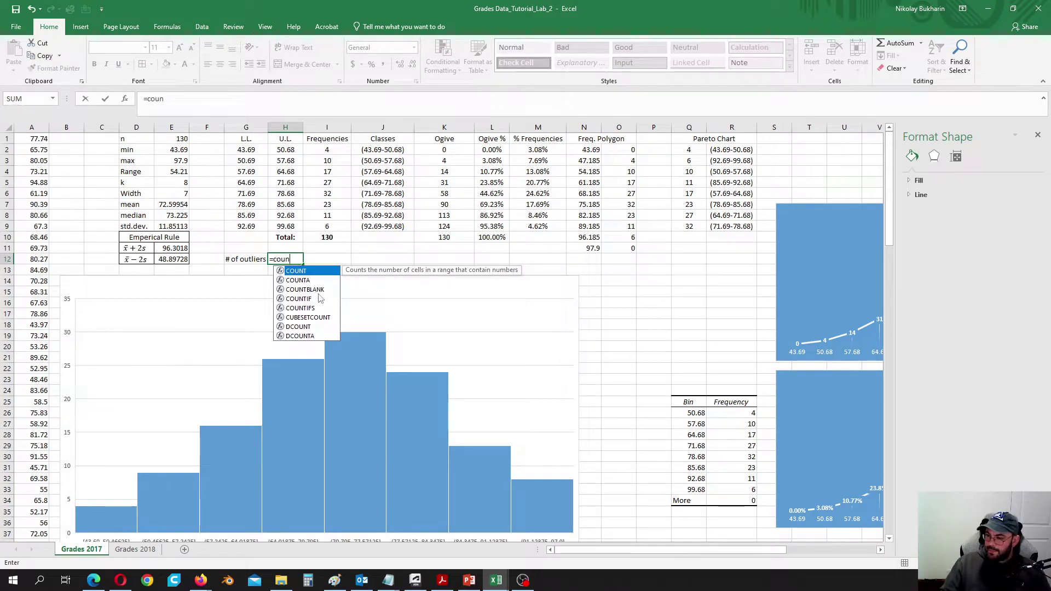
{"action": "double_click", "coordinate": [320, 299]}
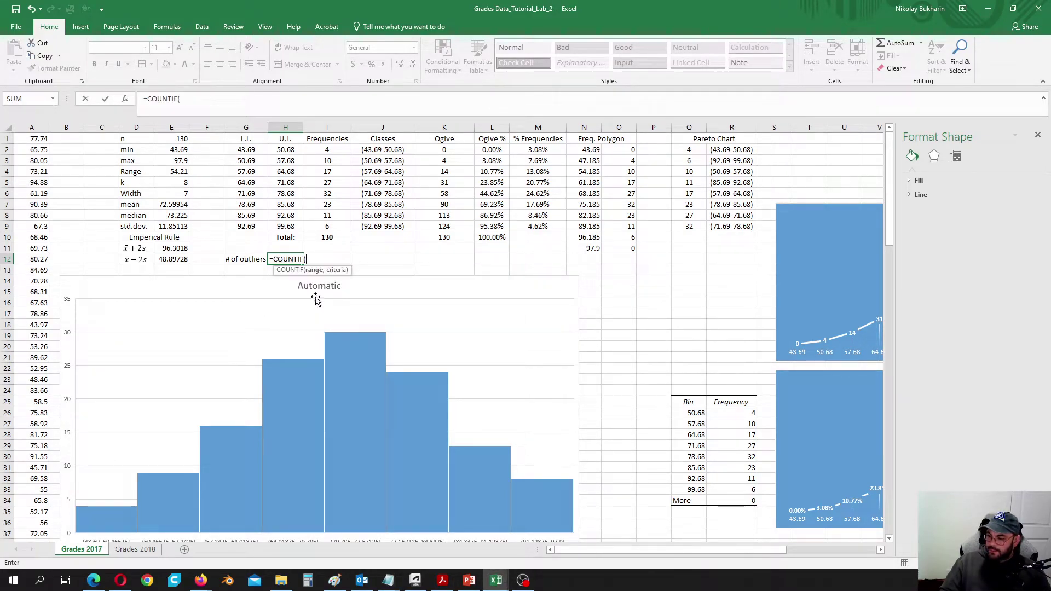
{"action": "left_click", "coordinate": [26, 126]}
{"action": "type", "text": ","}
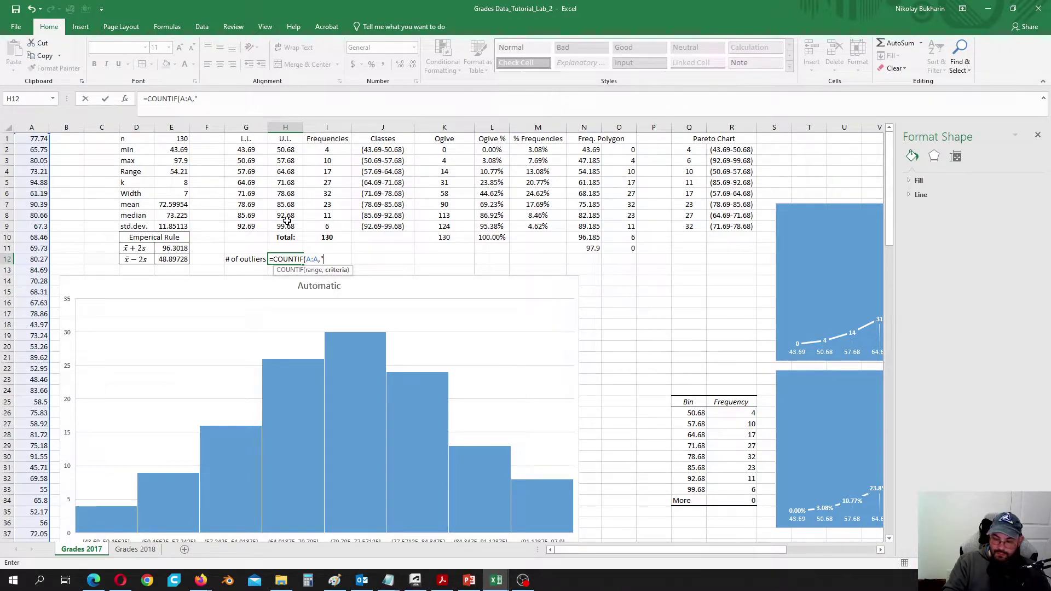
{"action": "type", "text": "\">\""}
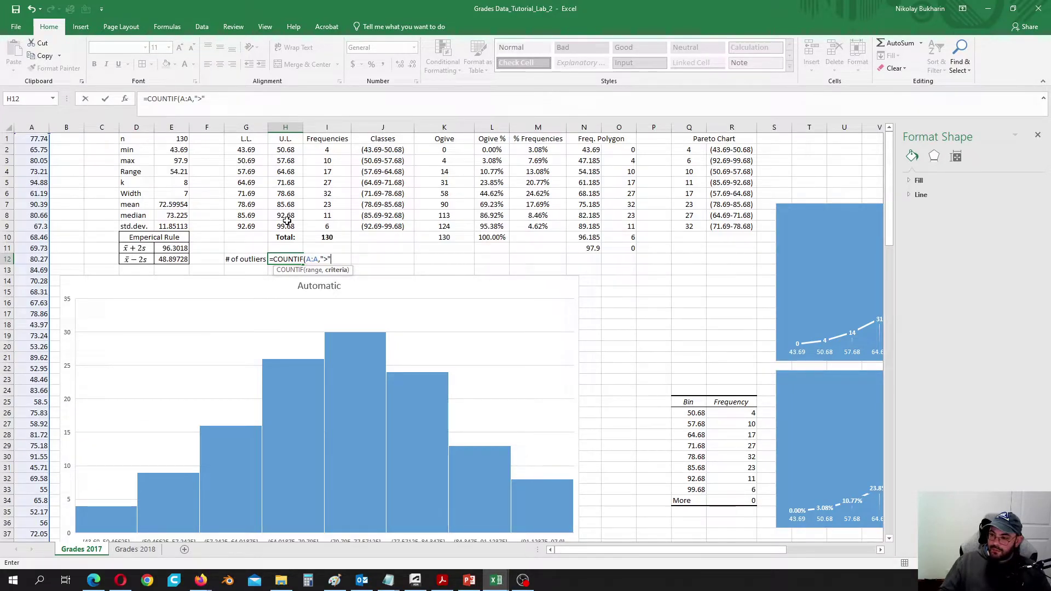
{"action": "type", "text": "&"}
{"action": "left_click", "coordinate": [180, 249]}
{"action": "type", "text": ")"}
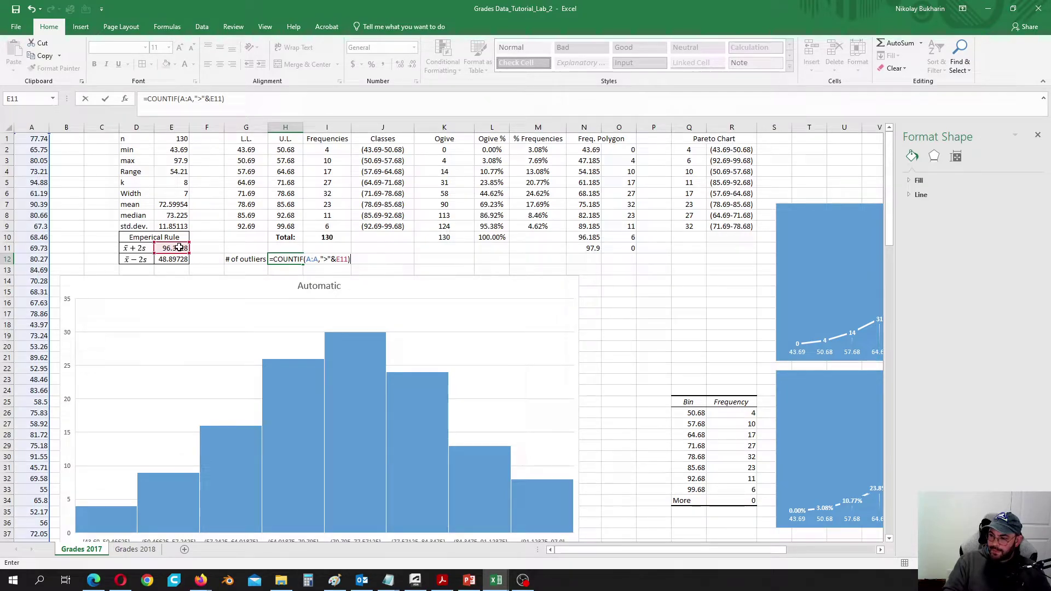
{"action": "key", "text": "Return"}
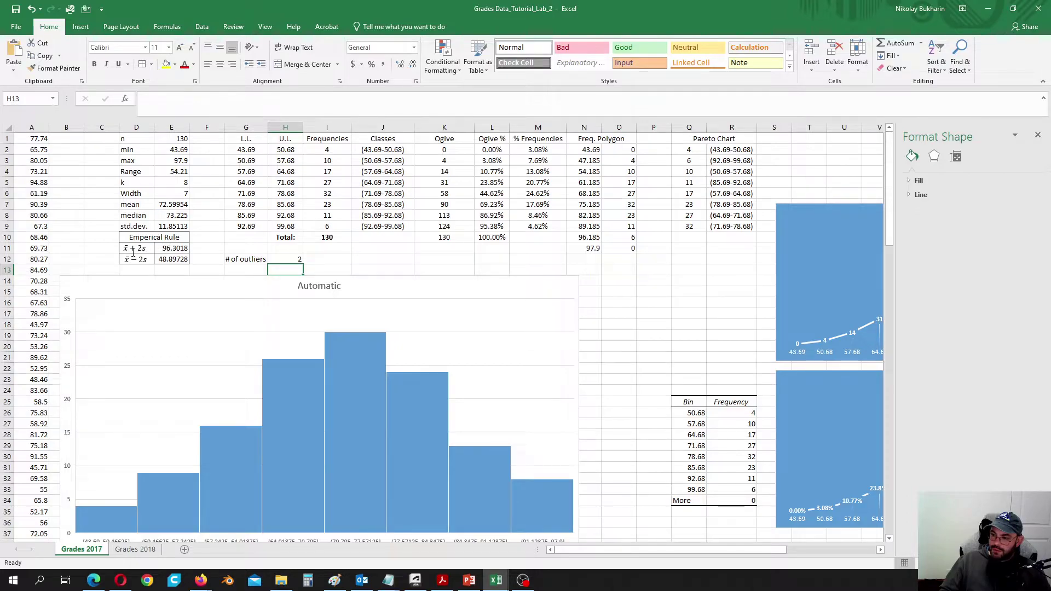
- Duplicate the x̄ + 2s equation, place the copy over cell I12, and add "<" in front of it
{"action": "left_click", "coordinate": [143, 245]}
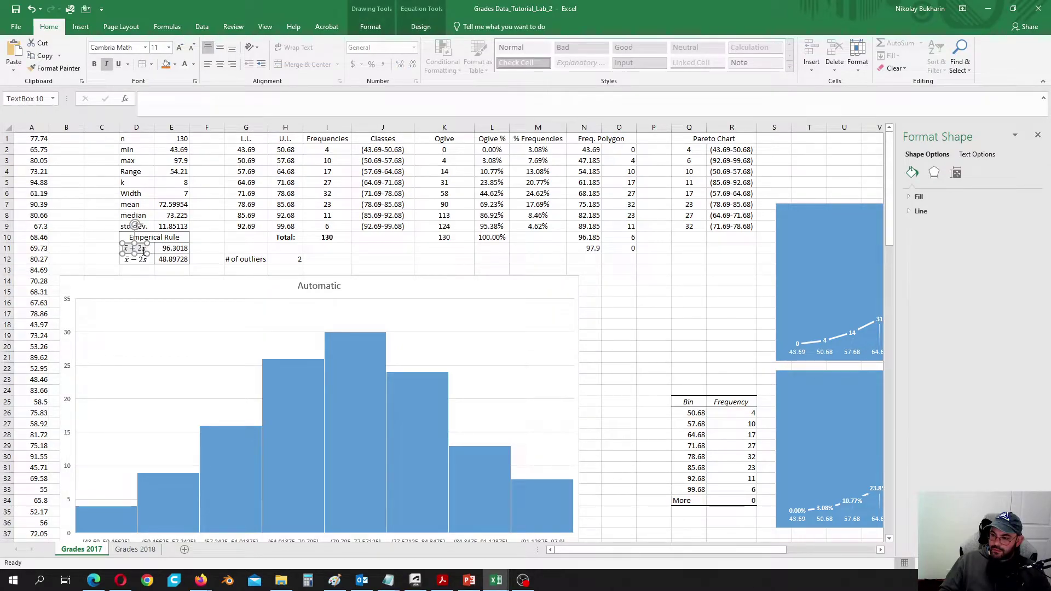
{"action": "left_click_drag", "start_coordinate": [143, 250], "coordinate": [338, 267]}
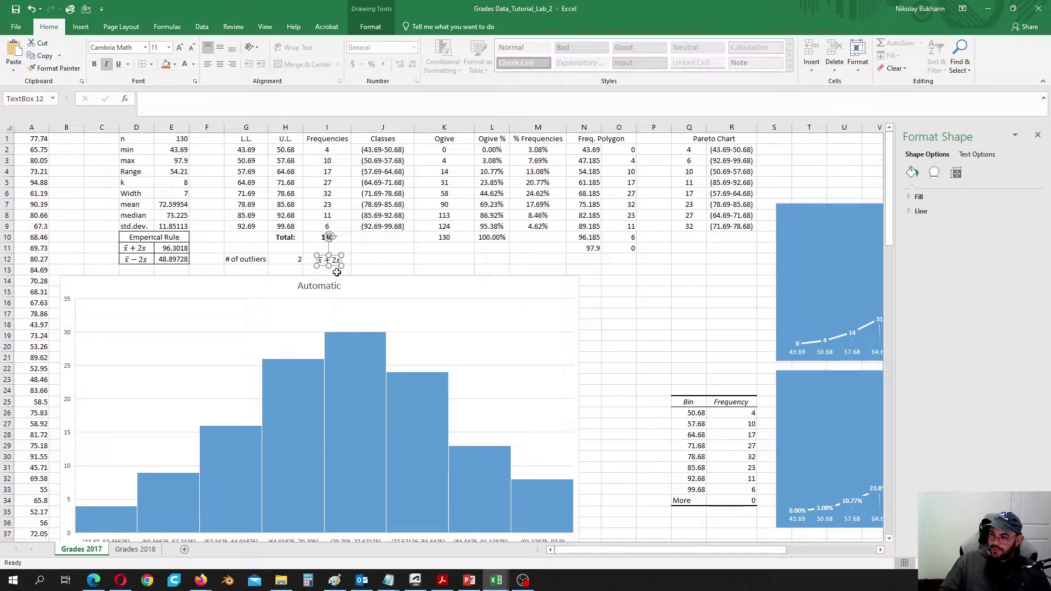
{"action": "left_click", "coordinate": [292, 268]}
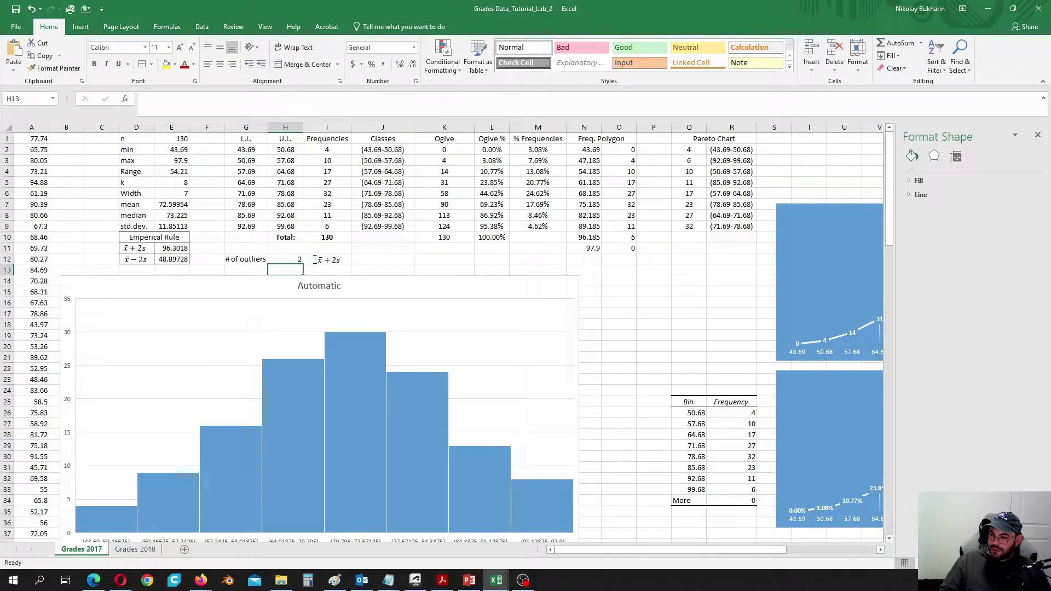
{"action": "left_click", "coordinate": [315, 260]}
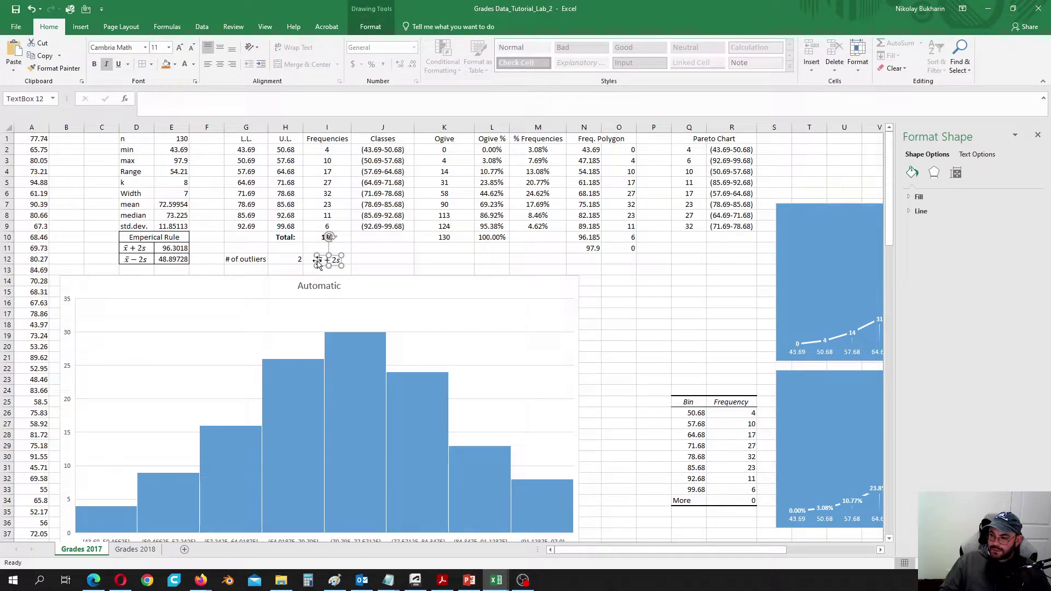
{"action": "mouse_move", "coordinate": [370, 378]}
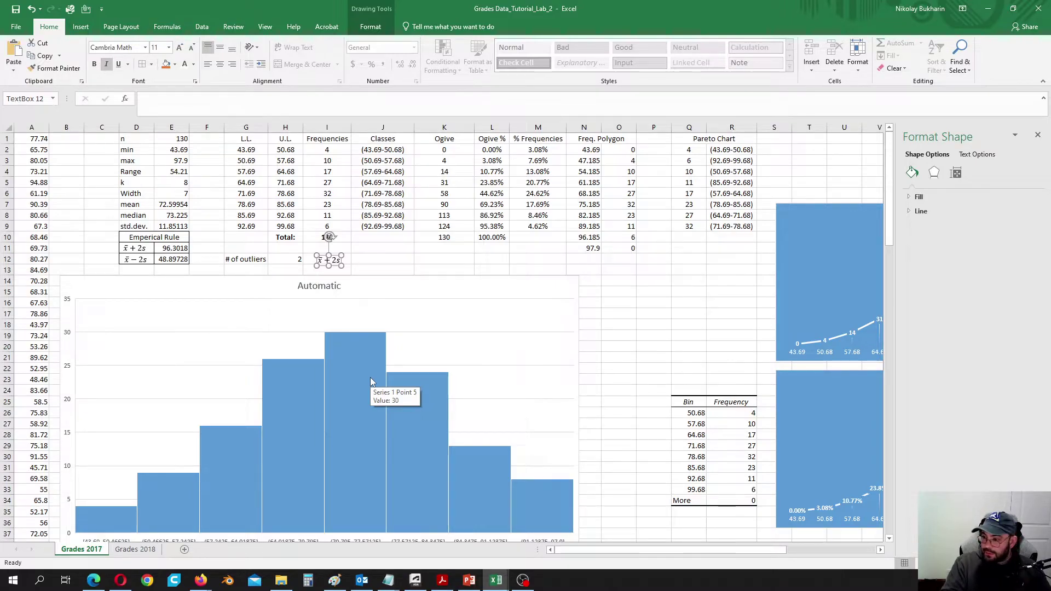
{"action": "type", "text": "<"}
- Count the grades below the lower limit in H13 with =COUNTIF(A:A,"<"&E12)
{"action": "left_click", "coordinate": [303, 271]}
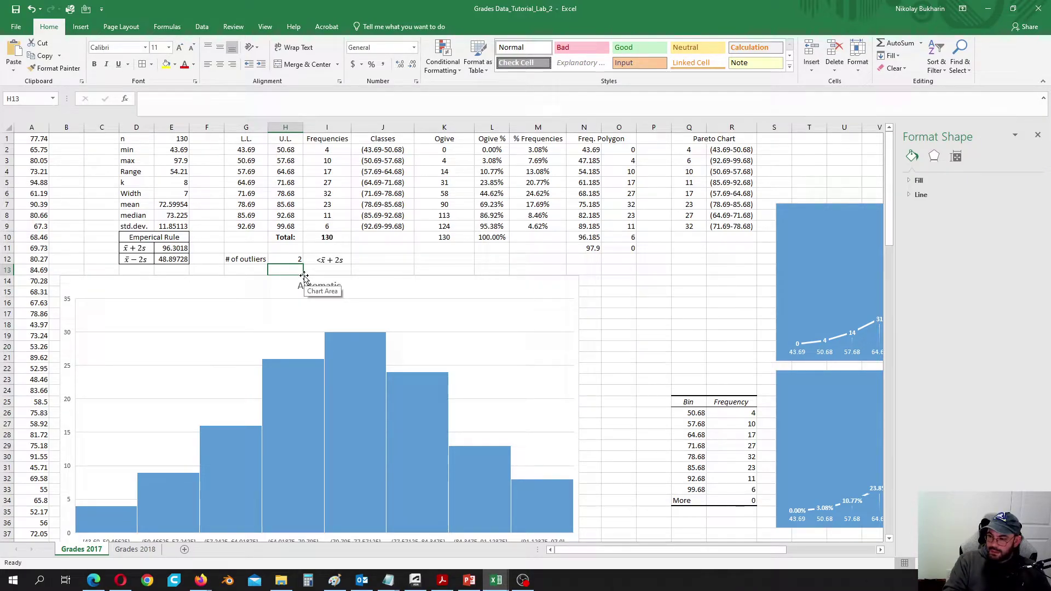
{"action": "type", "text": "=coun"}
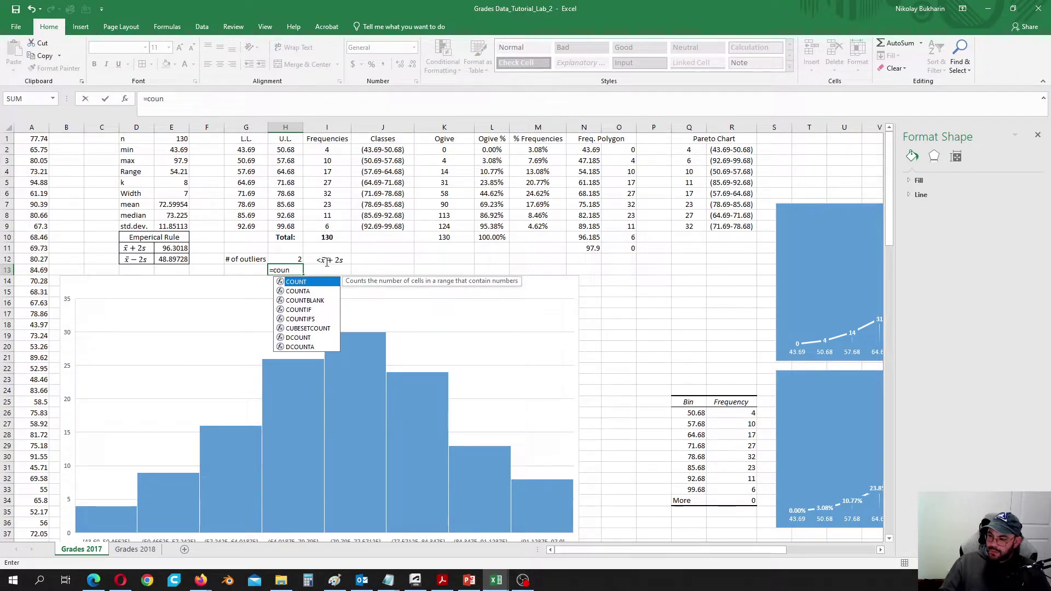
{"action": "double_click", "coordinate": [310, 310]}
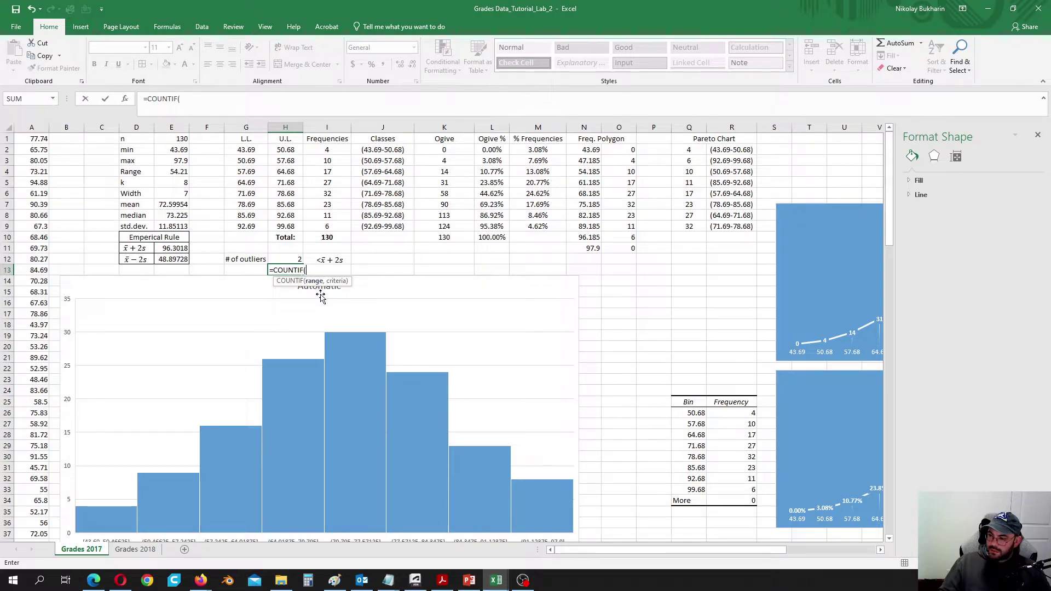
{"action": "left_click", "coordinate": [43, 139]}
{"action": "key", "text": "ctrl+space"}
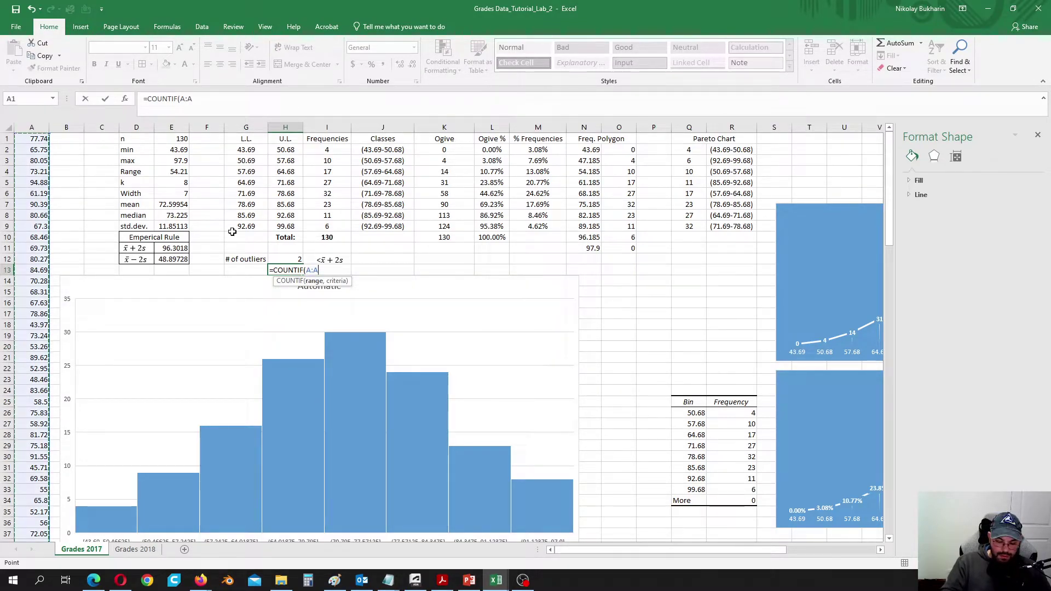
{"action": "type", "text": ","}
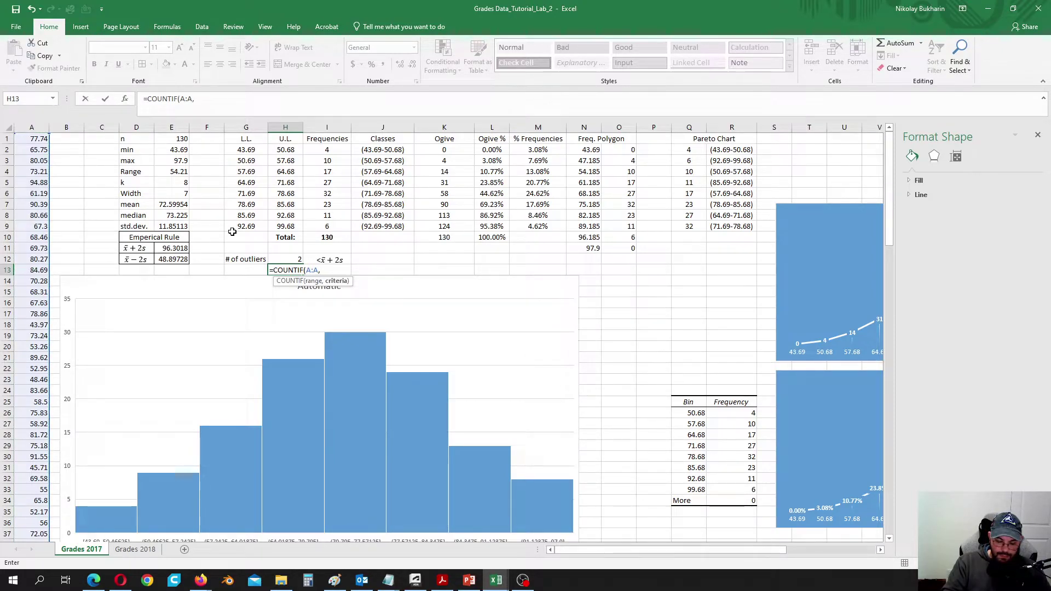
{"action": "type", "text": "\""}
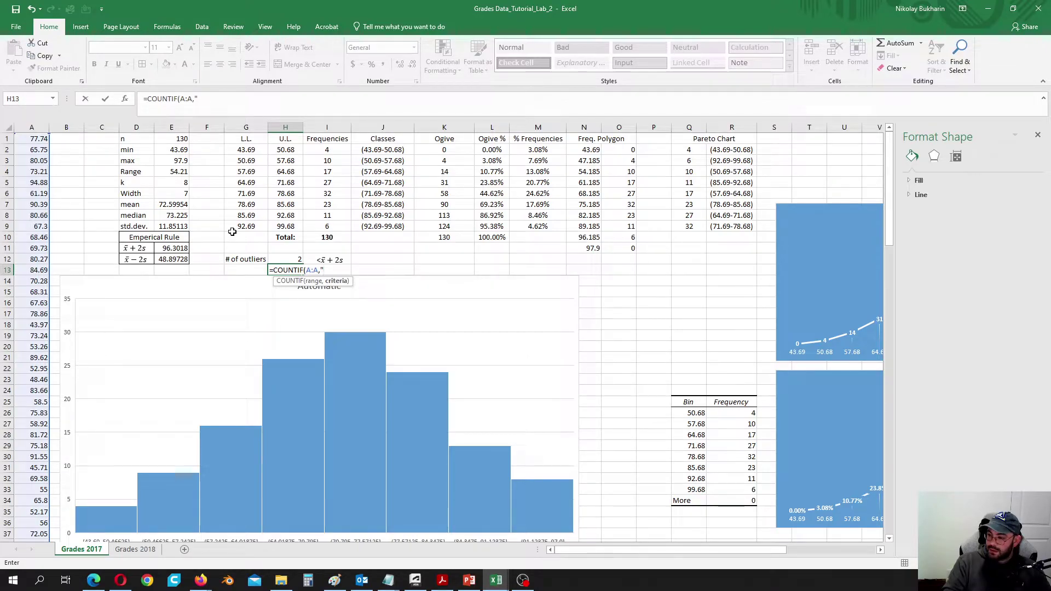
{"action": "type", "text": "<\""}
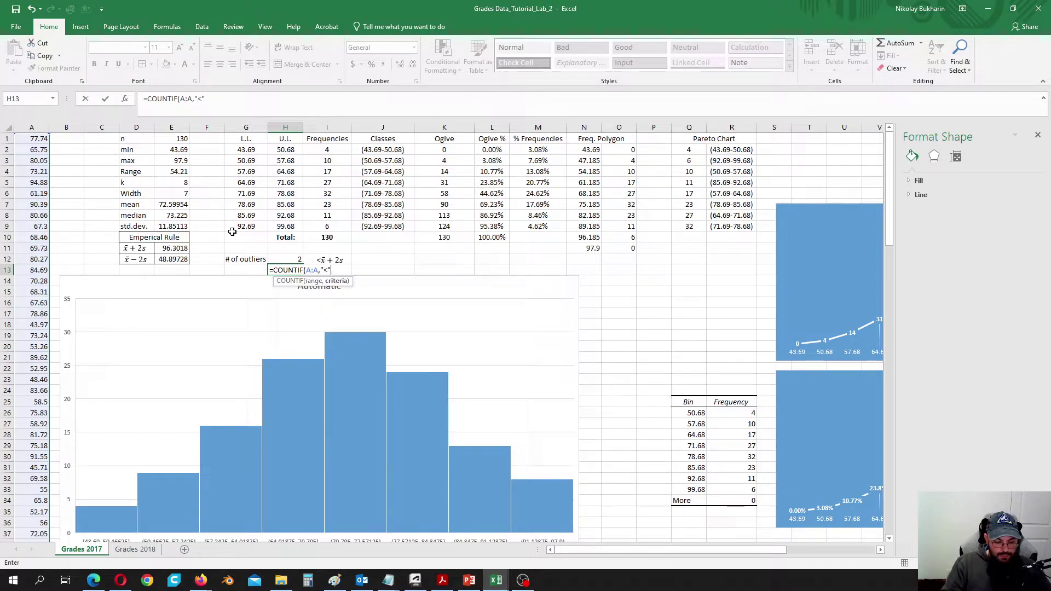
{"action": "type", "text": "&"}
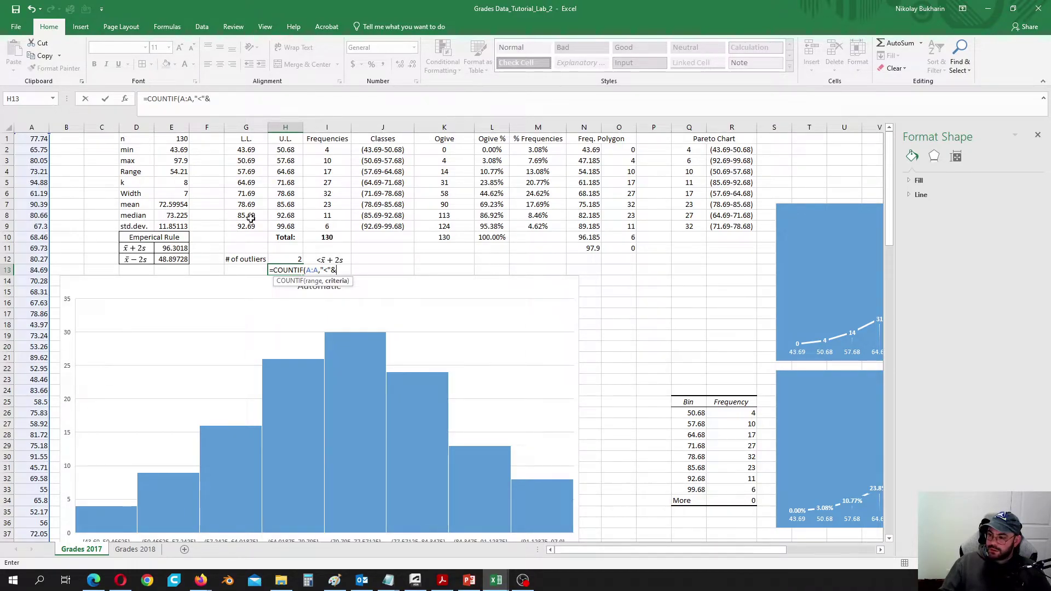
{"action": "left_click", "coordinate": [174, 259]}
{"action": "left_click", "coordinate": [175, 259]}
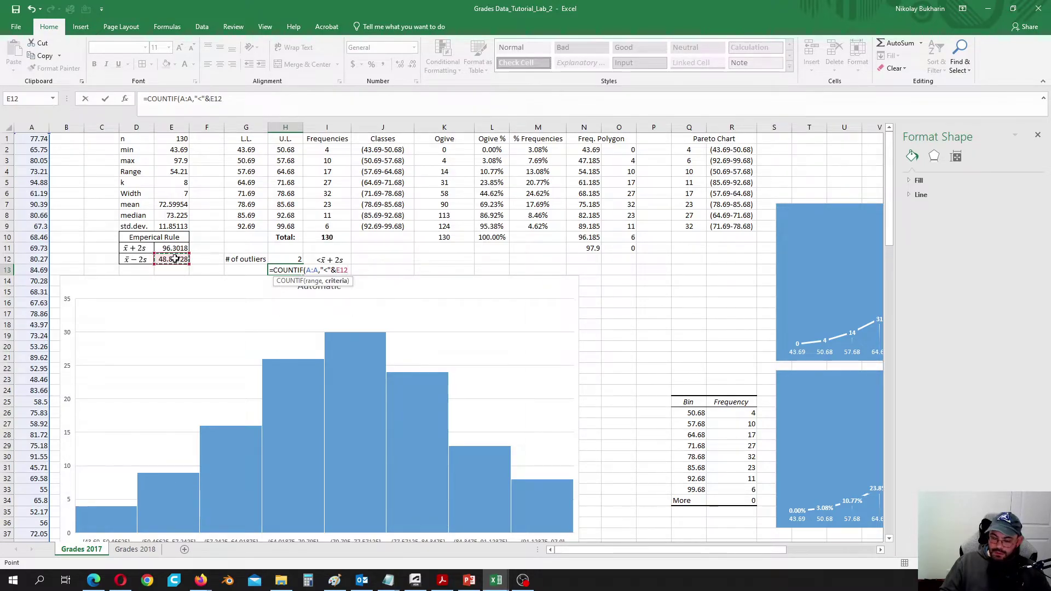
{"action": "key", "text": "Return"}
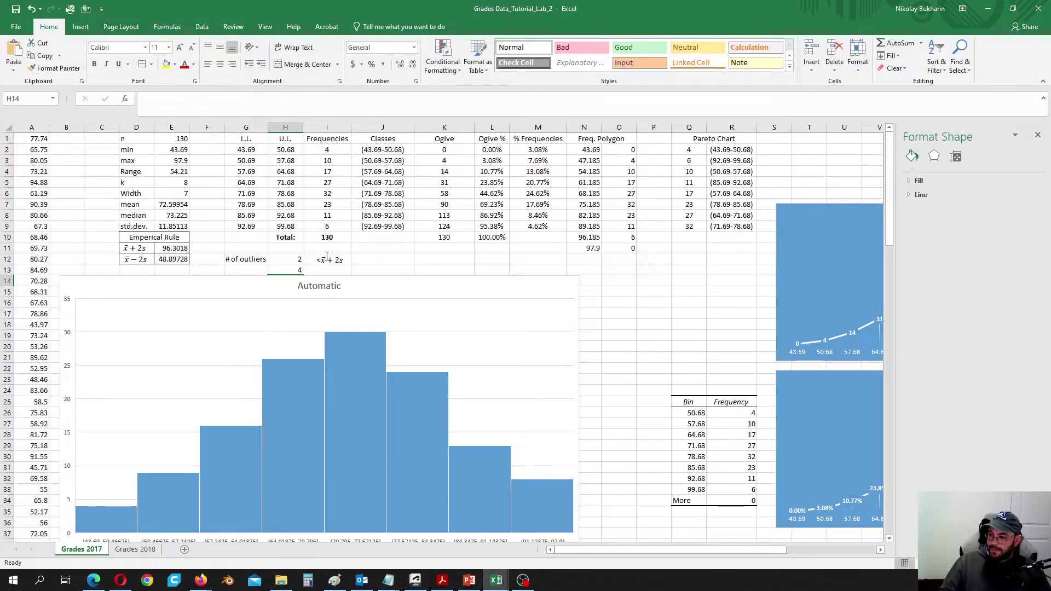
- Duplicate the x̄ − 2s equation, place the copy over cell I13, and add ">" in front of it
{"action": "left_click", "coordinate": [149, 261]}
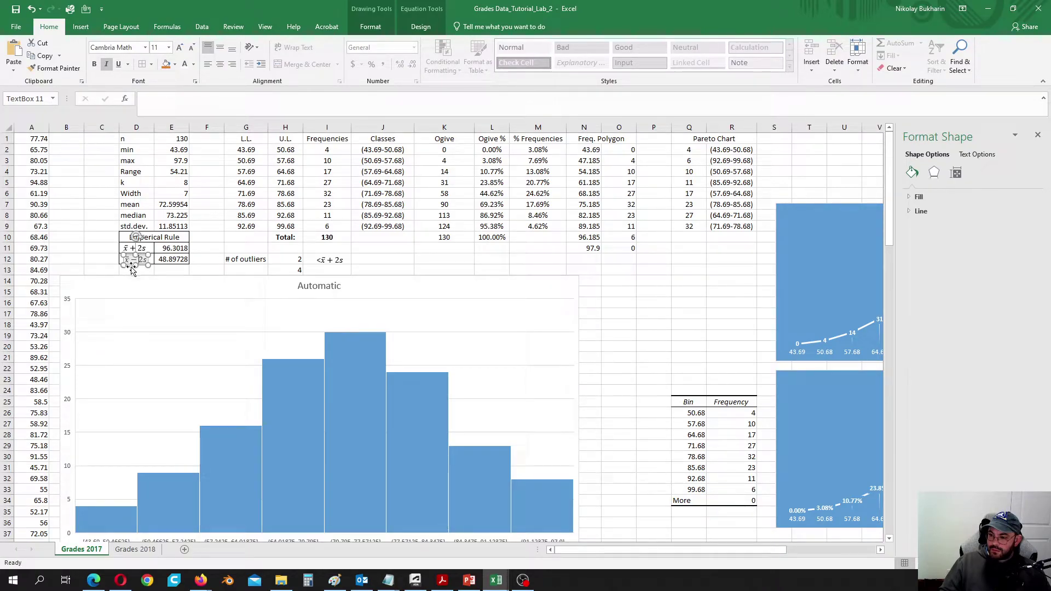
{"action": "left_click_drag", "start_coordinate": [134, 272], "coordinate": [329, 284]}
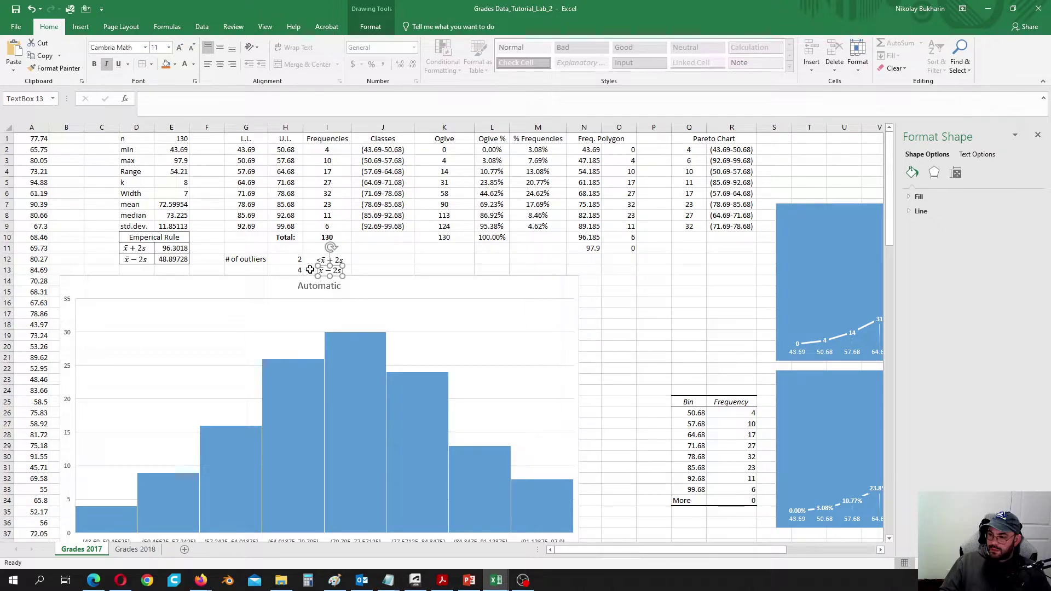
{"action": "left_click", "coordinate": [315, 270]}
{"action": "left_click", "coordinate": [319, 270]}
{"action": "key", "text": "Escape"}
{"action": "left_click", "coordinate": [388, 270]}
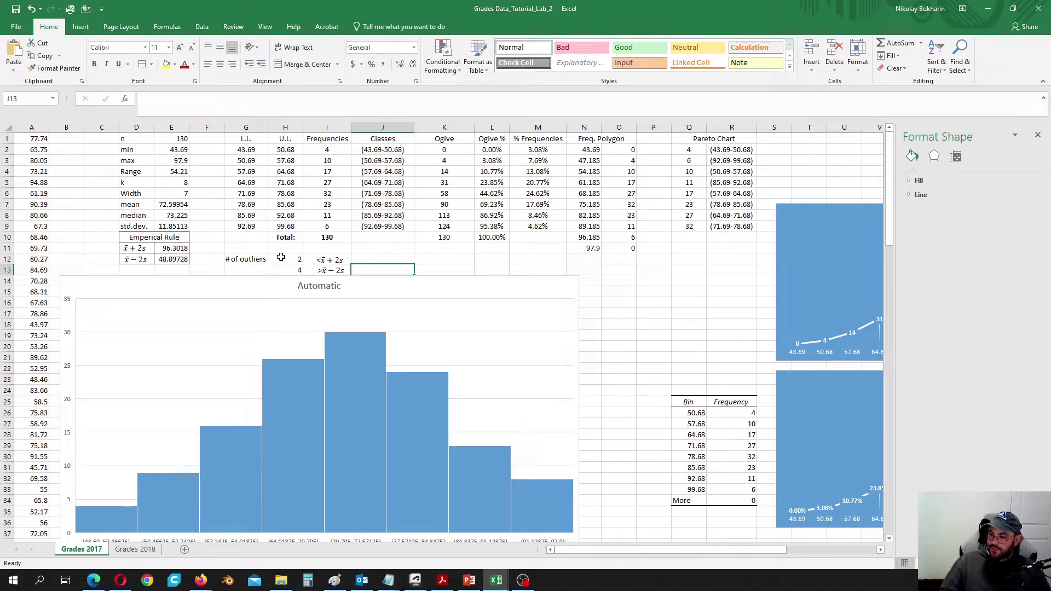
- Format the two outlier counts in H12:H13 in bold red
{"action": "left_click_drag", "start_coordinate": [281, 257], "coordinate": [290, 271]}
{"action": "left_click", "coordinate": [184, 64]}
{"action": "left_click", "coordinate": [94, 64]}
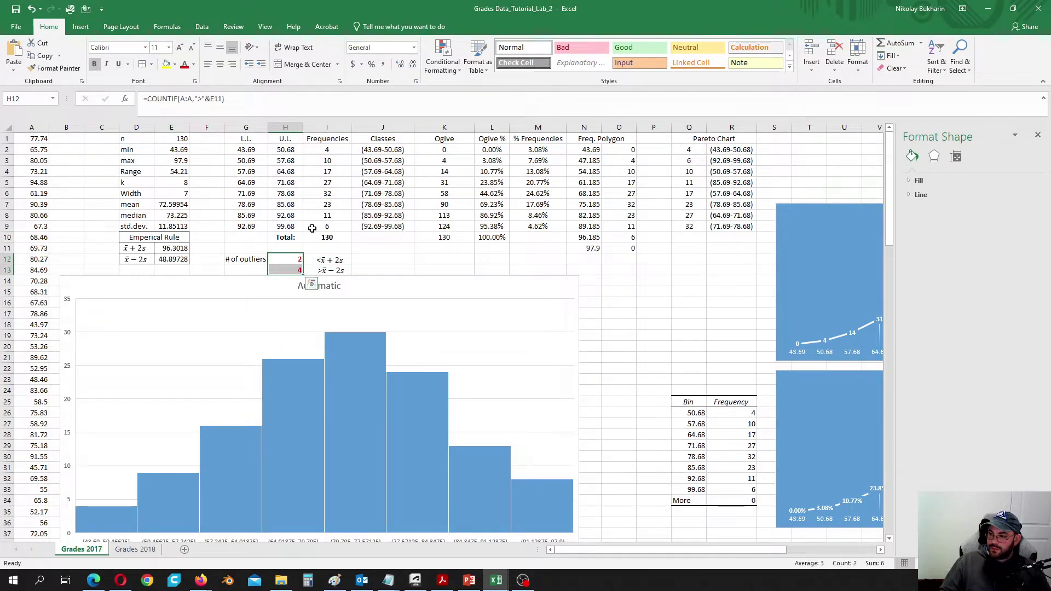
- Enter the label "Total:" in cell F13
{"action": "left_click", "coordinate": [242, 267]}
{"action": "type", "text": "="}
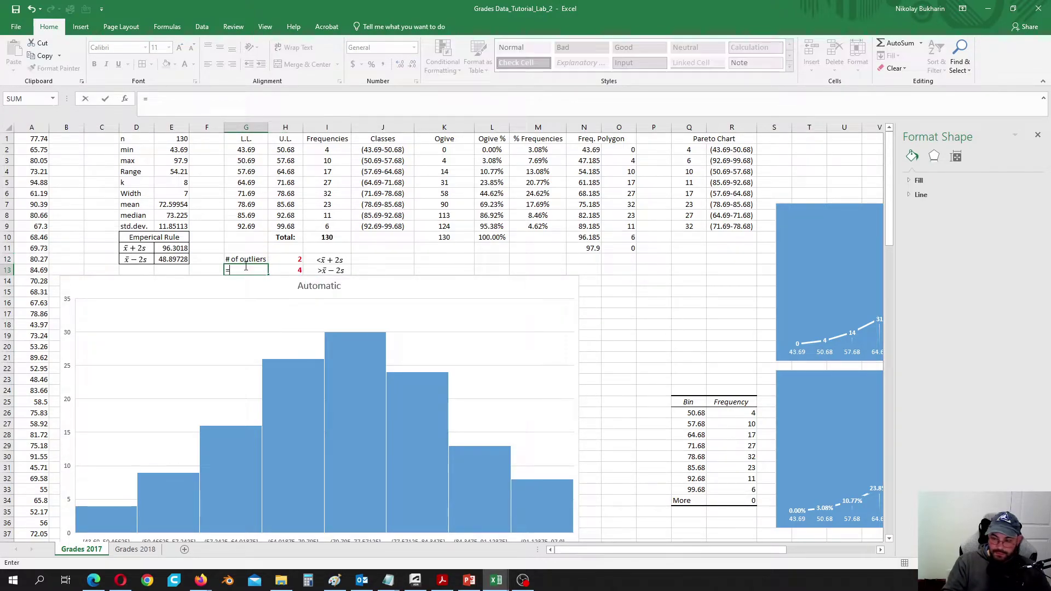
{"action": "key", "text": "BackSpace"}
{"action": "key", "text": "Left"}
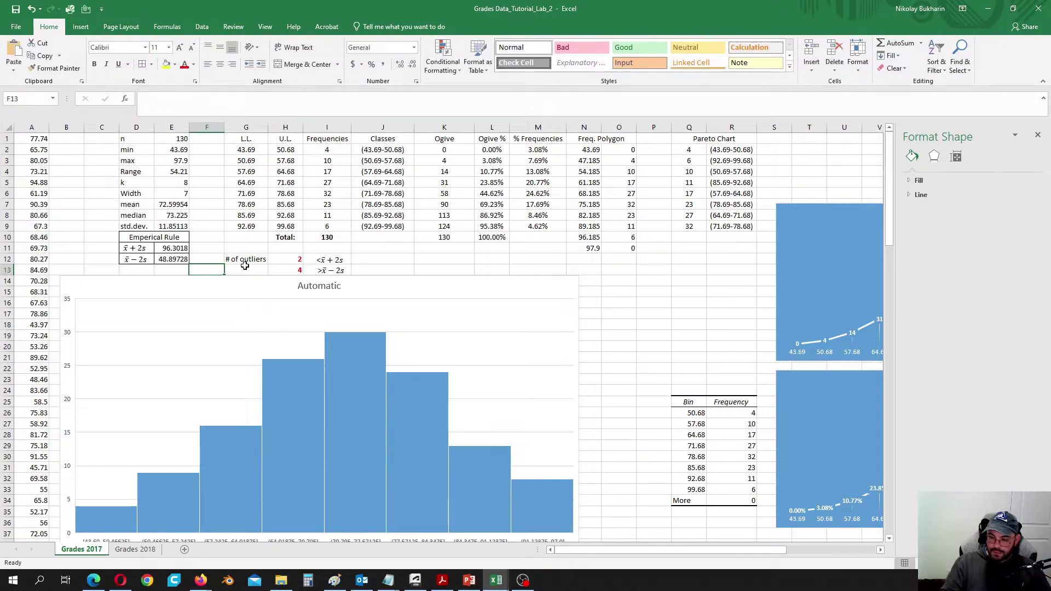
{"action": "type", "text": "Tot"}
{"action": "type", "text": "al"}
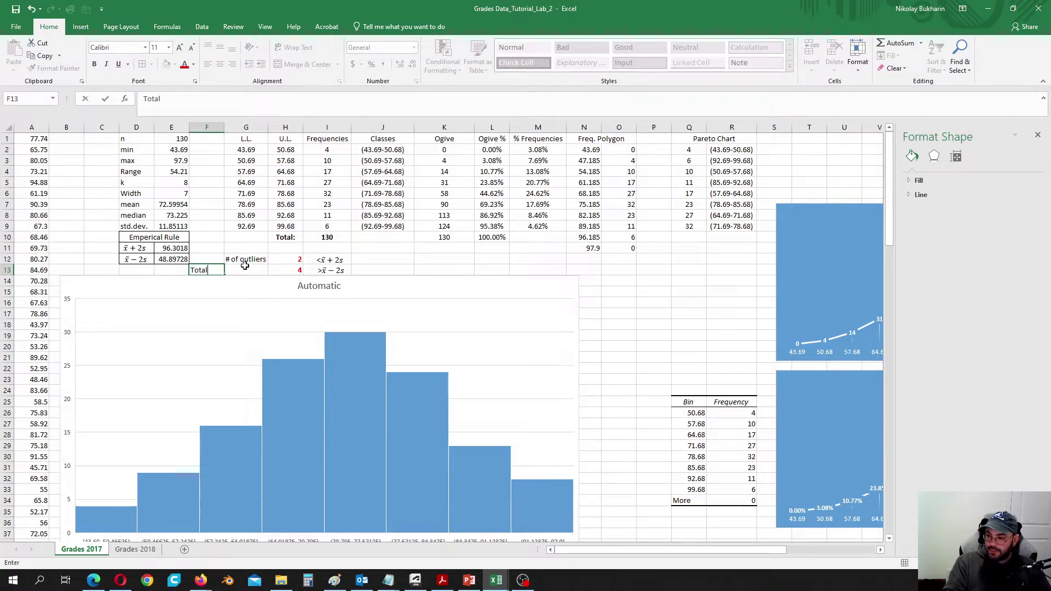
{"action": "type", "text": ":"}
- Add up the two outlier counts in G13 with =SUM(H12:H13)
{"action": "left_click", "coordinate": [246, 270]}
{"action": "left_click", "coordinate": [247, 266]}
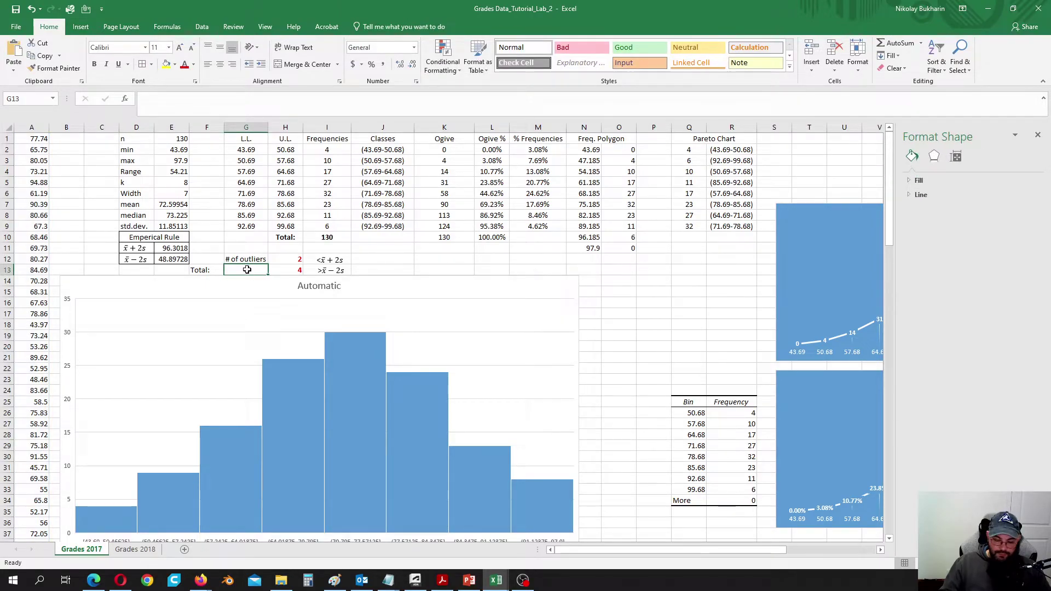
{"action": "type", "text": "="}
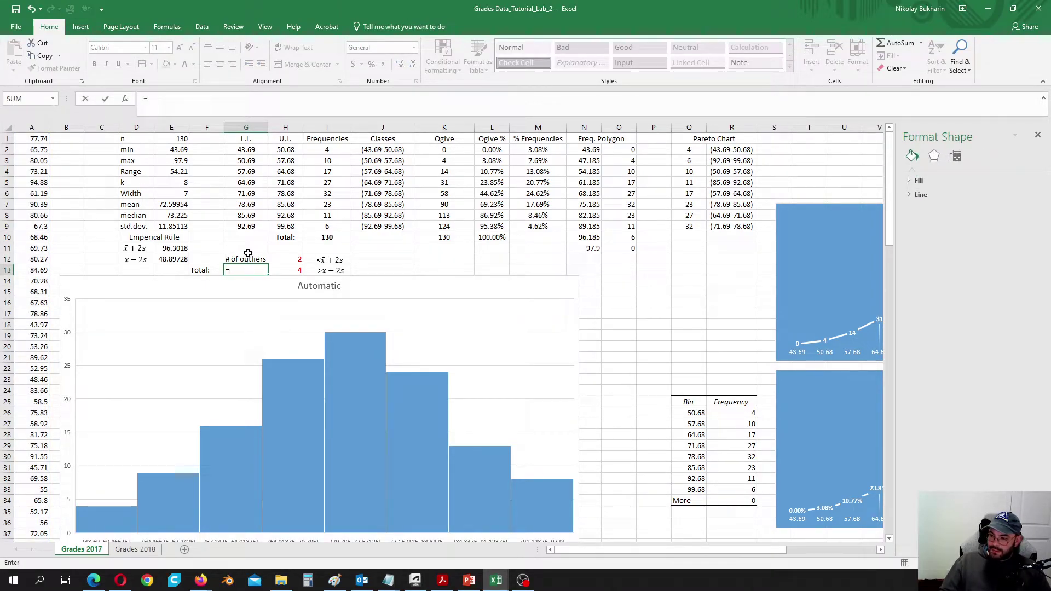
{"action": "type", "text": "su"}
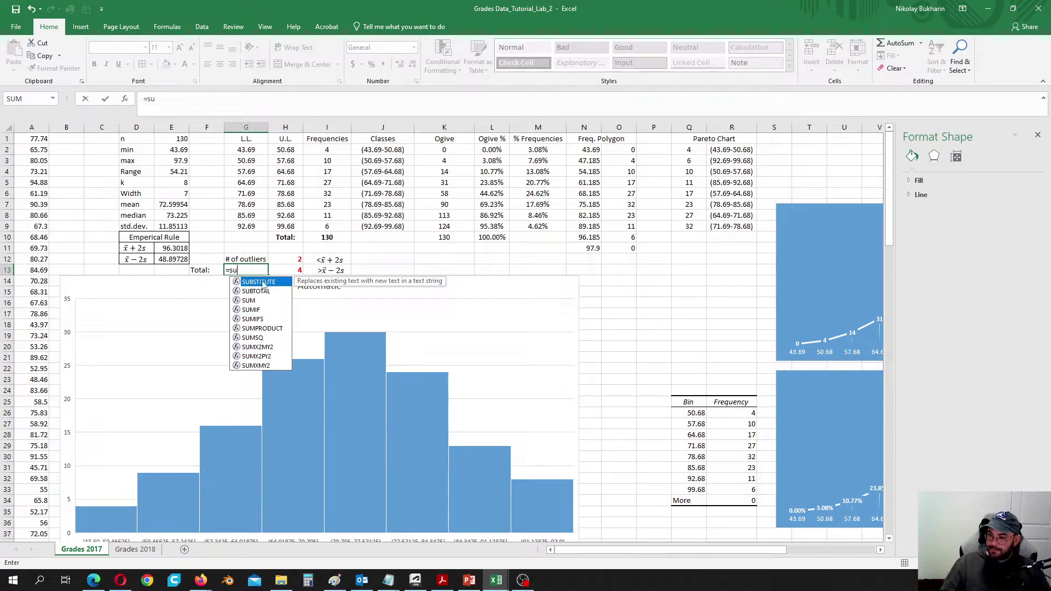
{"action": "double_click", "coordinate": [252, 302]}
{"action": "left_click_drag", "start_coordinate": [300, 256], "coordinate": [296, 272]}
{"action": "type", "text": ")"}
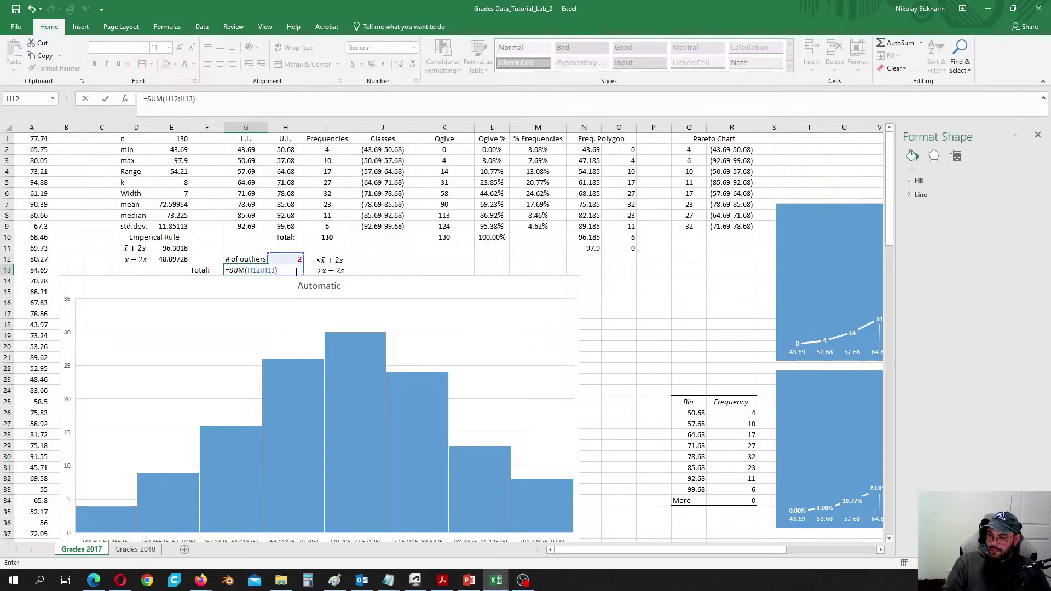
{"action": "key", "text": "Return"}
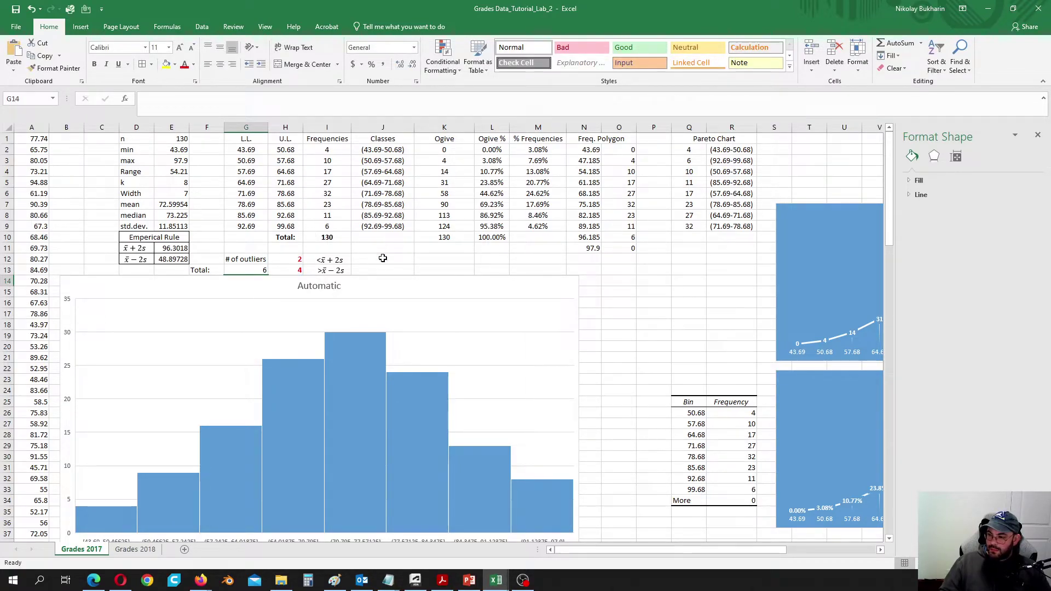
- Highlight the total number of outliers in G13 with a yellow fill
{"action": "left_click", "coordinate": [391, 260]}
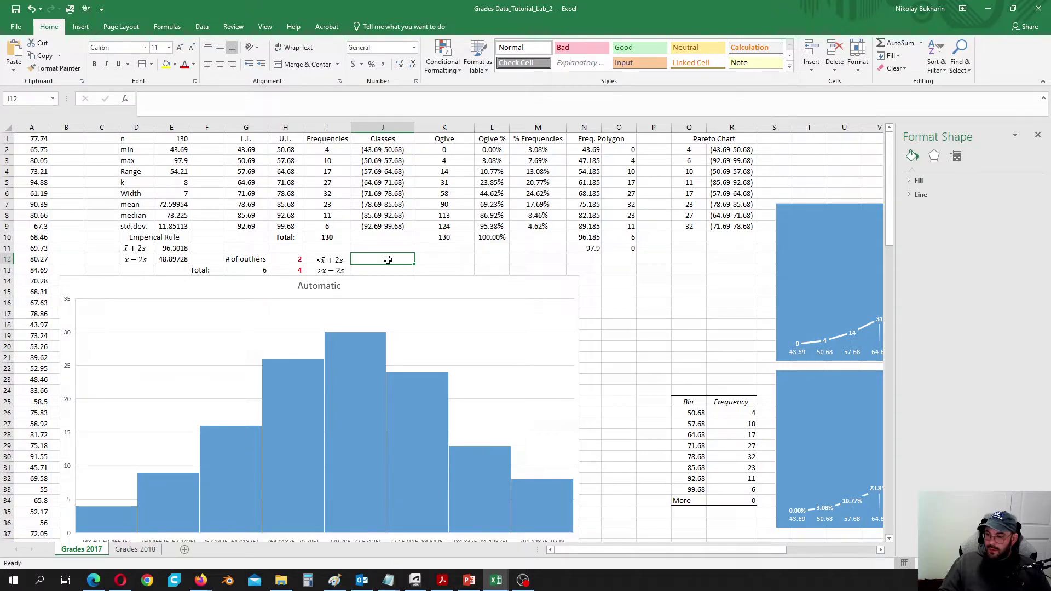
{"action": "left_click", "coordinate": [245, 270]}
{"action": "left_click", "coordinate": [166, 64]}
{"action": "left_click", "coordinate": [381, 268]}
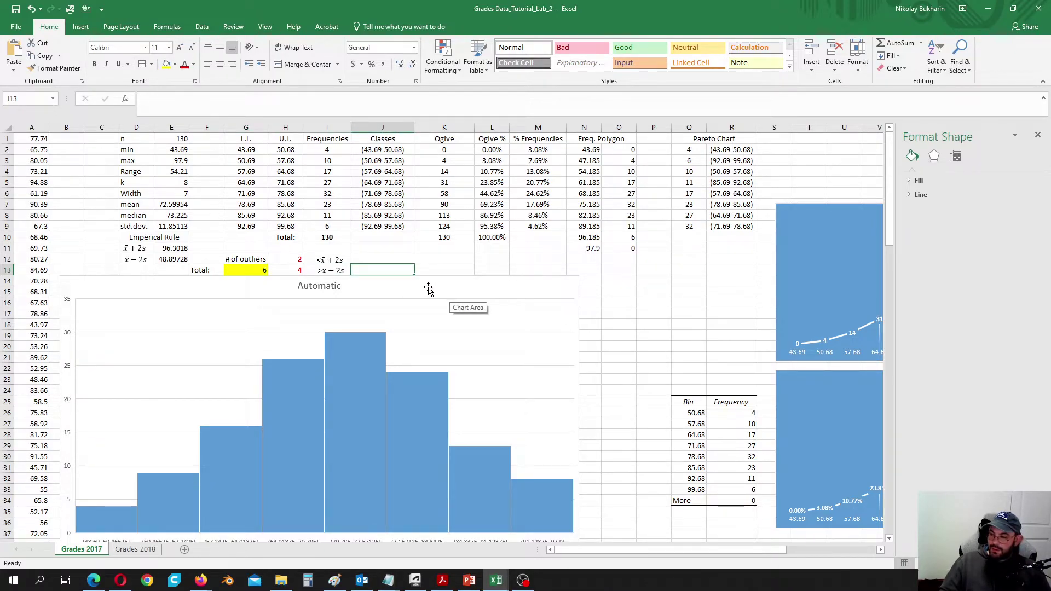
- Enter the label "#of modes" in cell O13 and widen column O to fit it
{"action": "scroll", "coordinate": [425, 294], "scroll_direction": "down", "scroll_amount": 1}
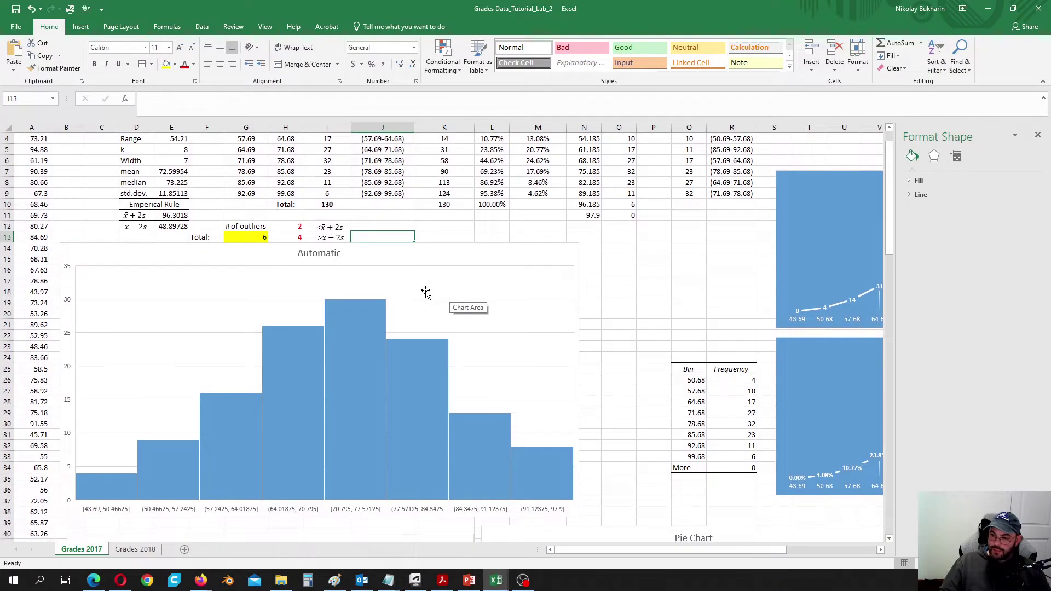
{"action": "left_click", "coordinate": [617, 237]}
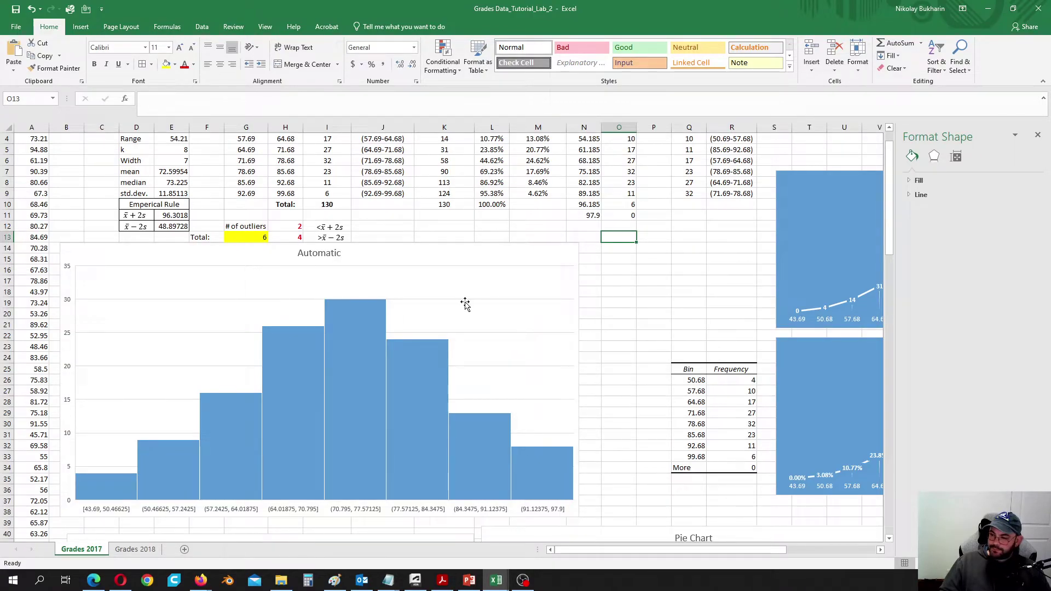
{"action": "scroll", "coordinate": [416, 303], "scroll_direction": "down", "scroll_amount": 1}
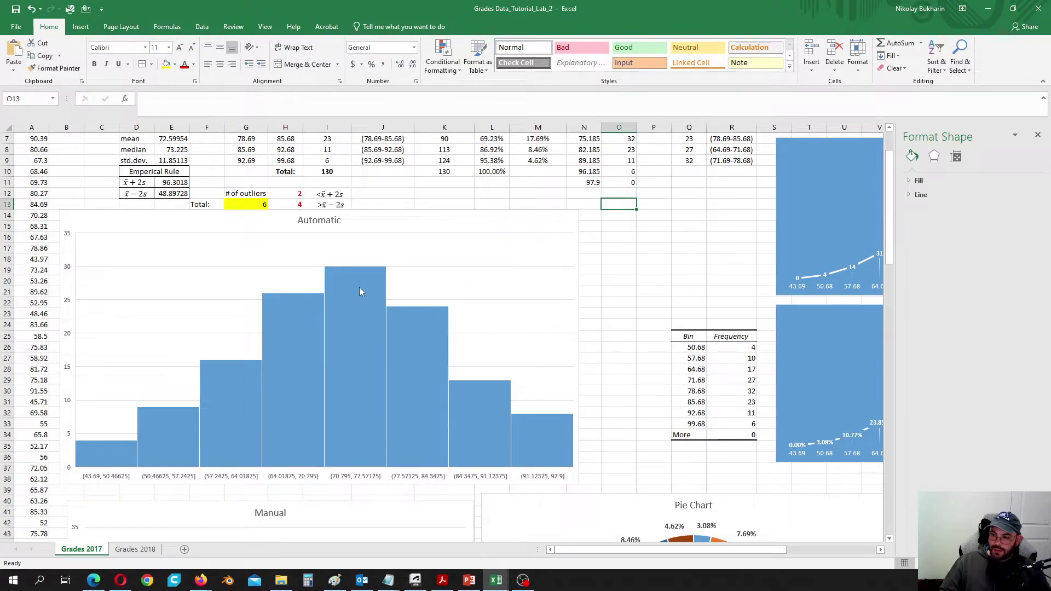
{"action": "scroll", "coordinate": [44, 237], "scroll_direction": "up", "scroll_amount": 2}
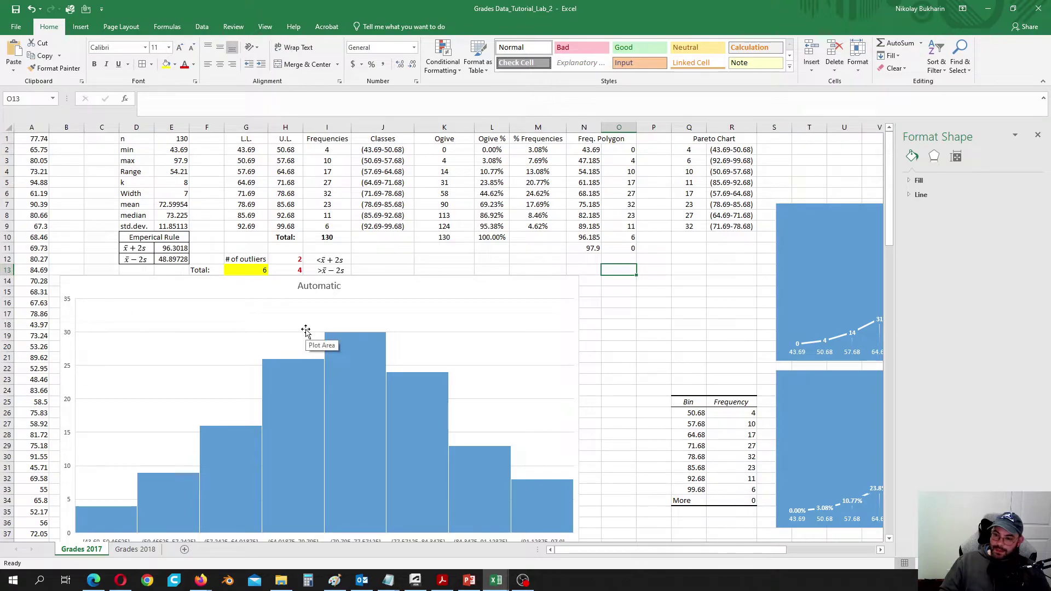
{"action": "scroll", "coordinate": [553, 339], "scroll_direction": "down", "scroll_amount": 1}
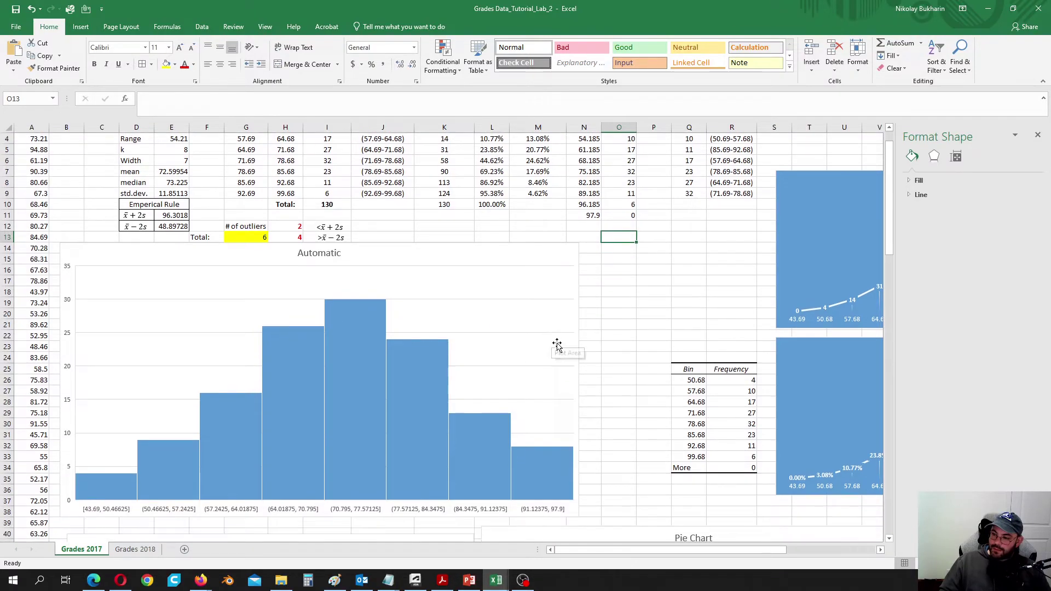
{"action": "mouse_move", "coordinate": [347, 343]}
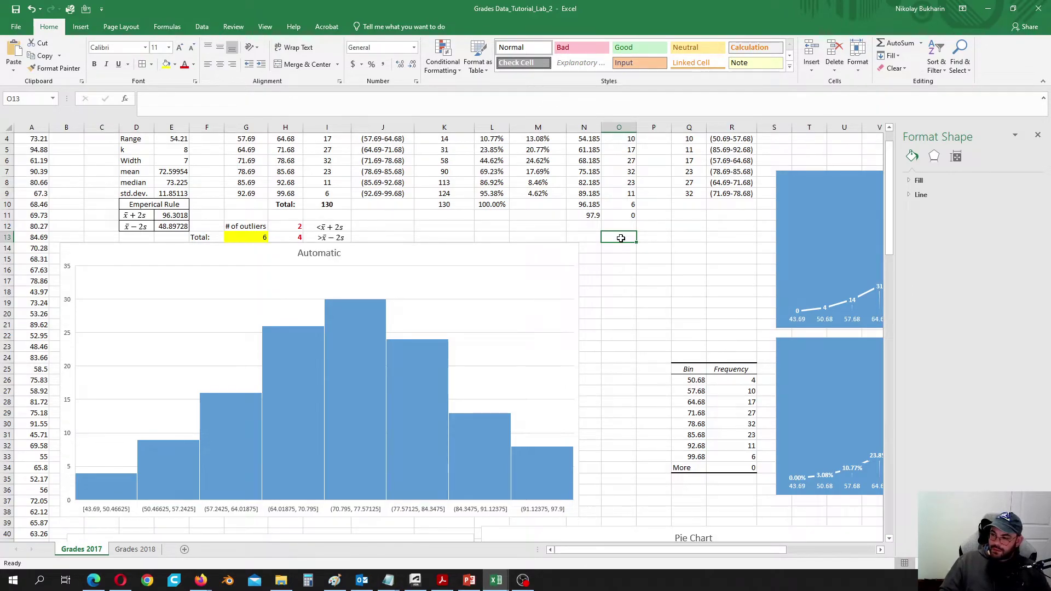
{"action": "scroll", "coordinate": [622, 244], "scroll_direction": "up", "scroll_amount": 1}
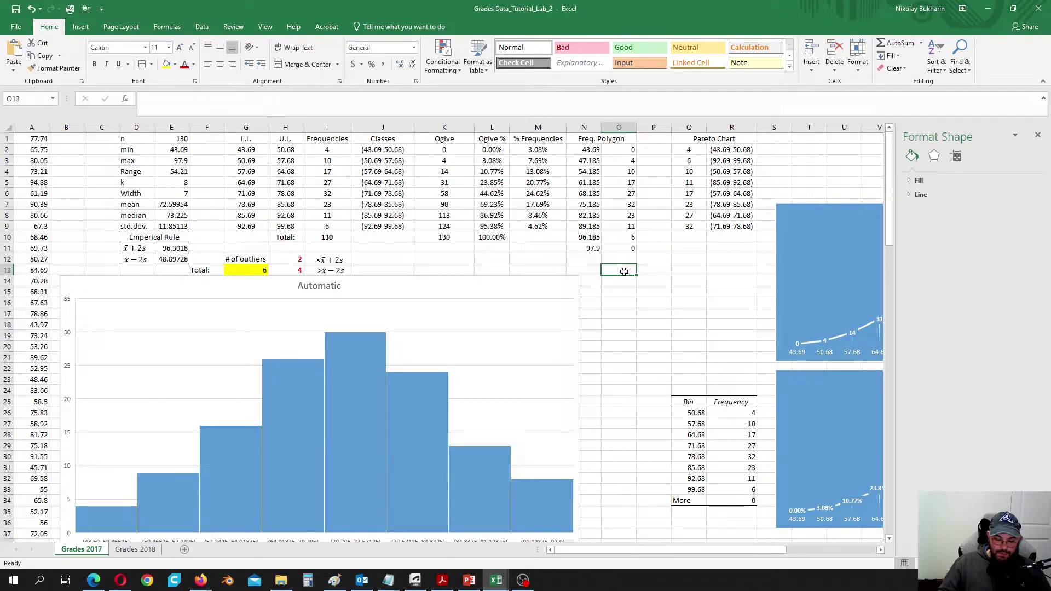
{"action": "type", "text": "="}
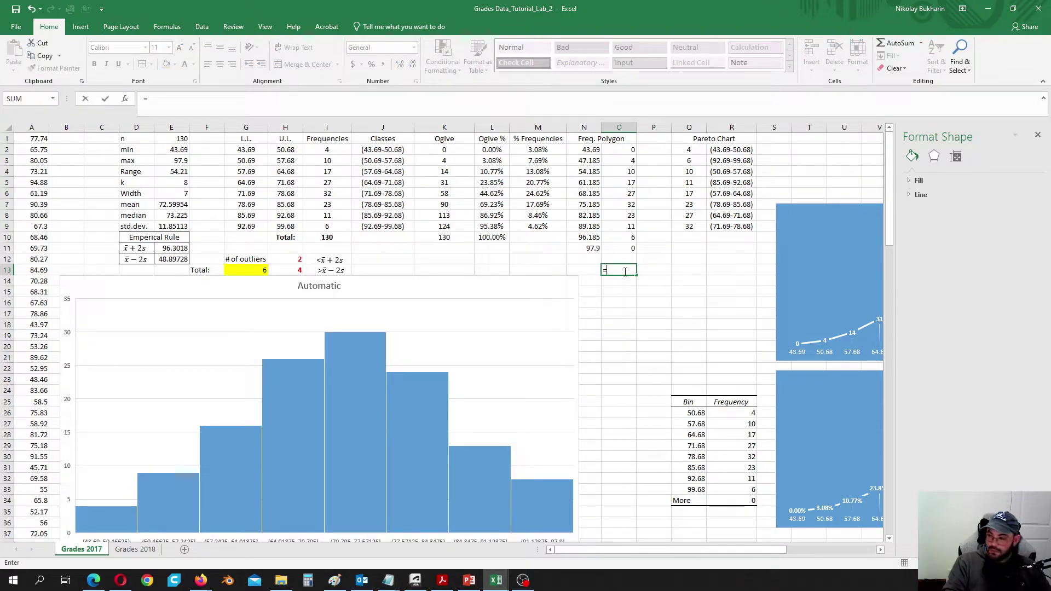
{"action": "key", "text": "BackSpace"}
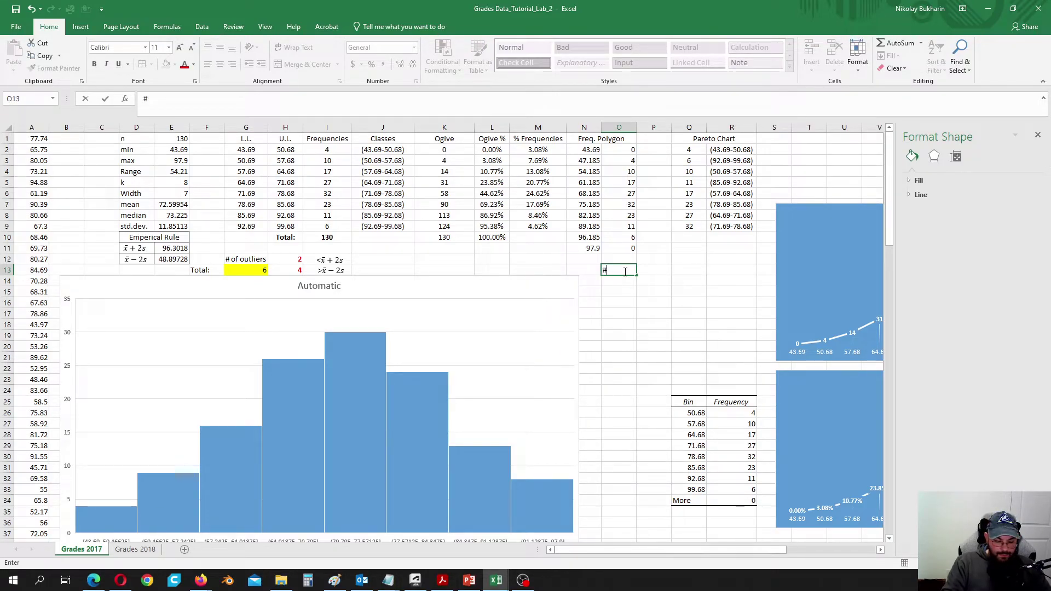
{"action": "type", "text": "#of modes"}
{"action": "key", "text": "F2"}
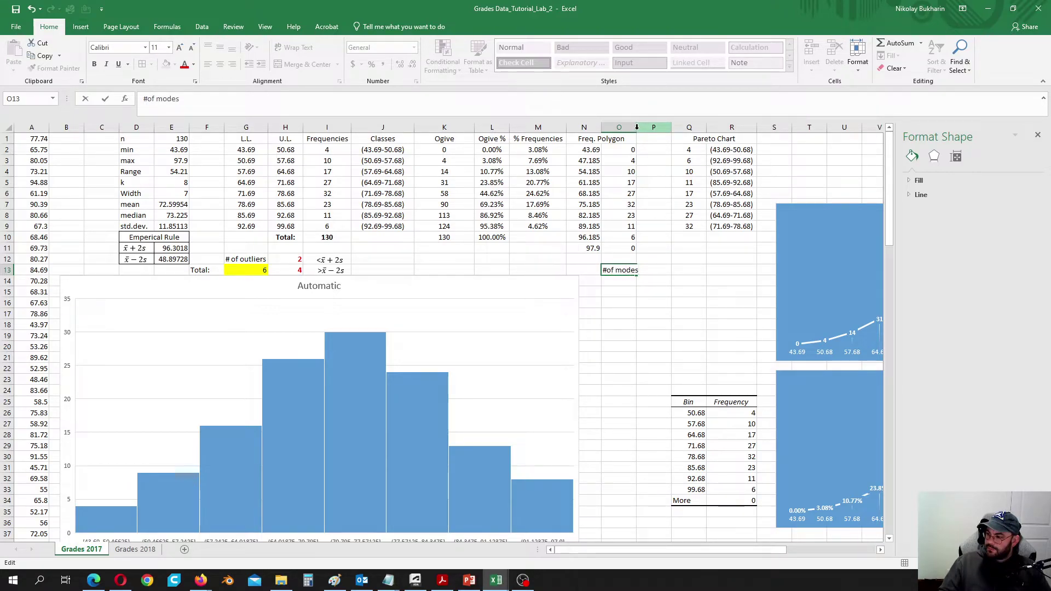
{"action": "left_click", "coordinate": [658, 280]}
{"action": "double_click", "coordinate": [636, 124]}
{"action": "left_click", "coordinate": [658, 270]}
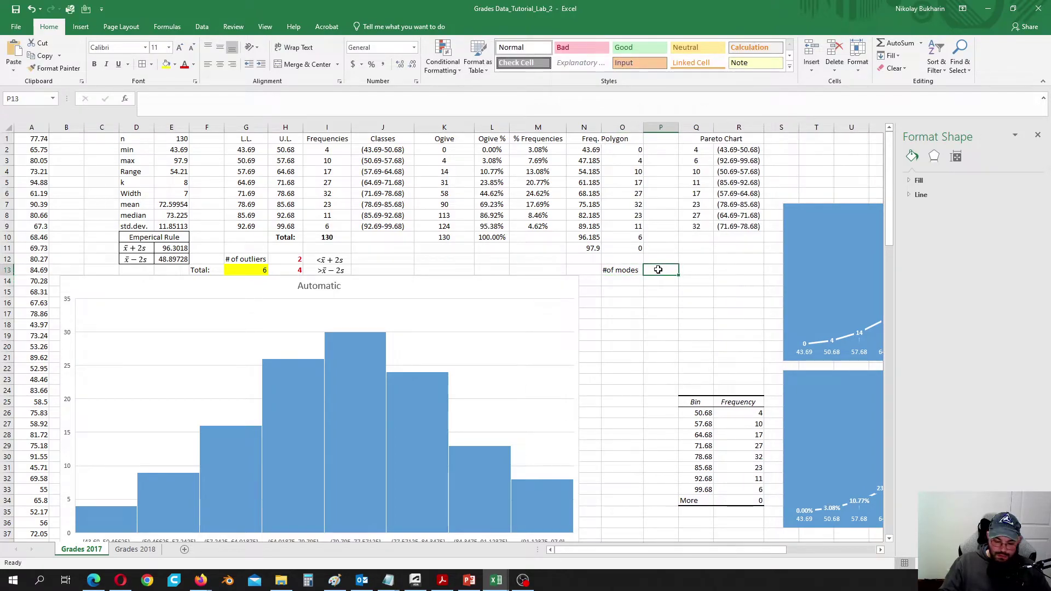
- Count the number of modes of the column A grades in P13 with =COUNT(MODE.MULT(A:A))
{"action": "type", "text": "=count"}
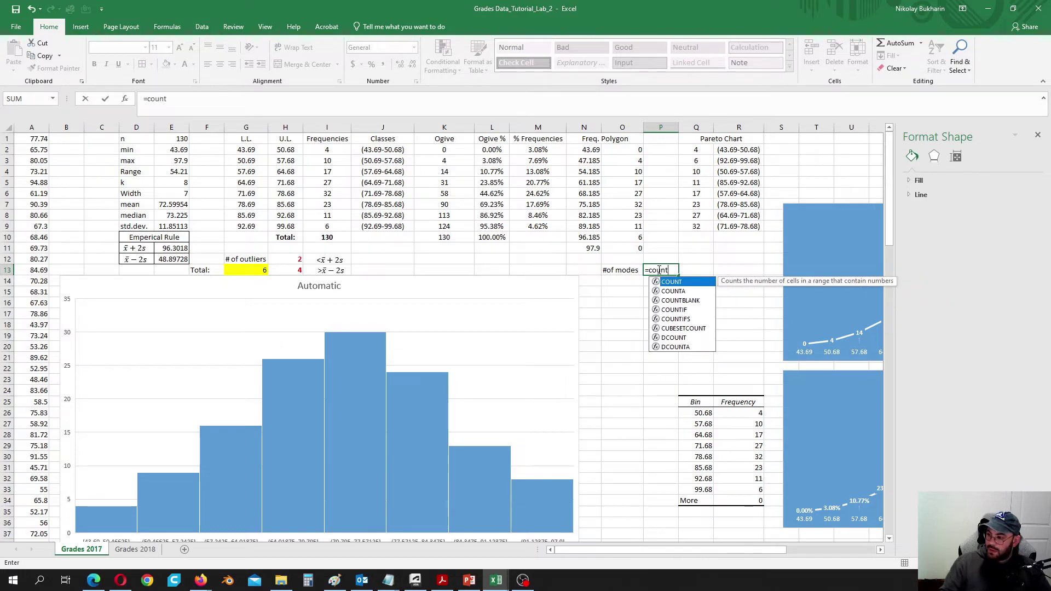
{"action": "double_click", "coordinate": [673, 282]}
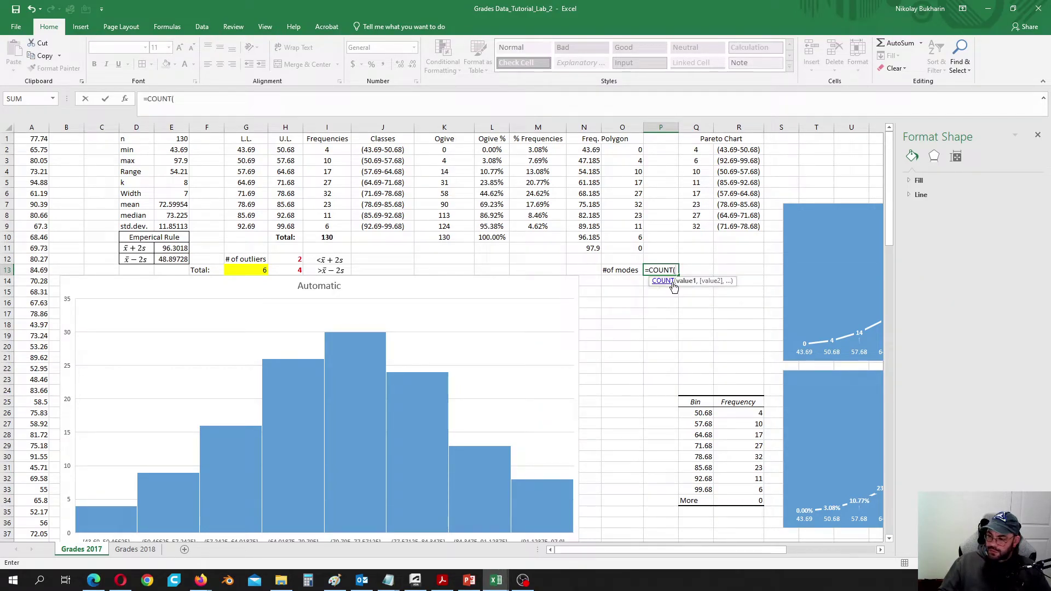
{"action": "type", "text": "mode"}
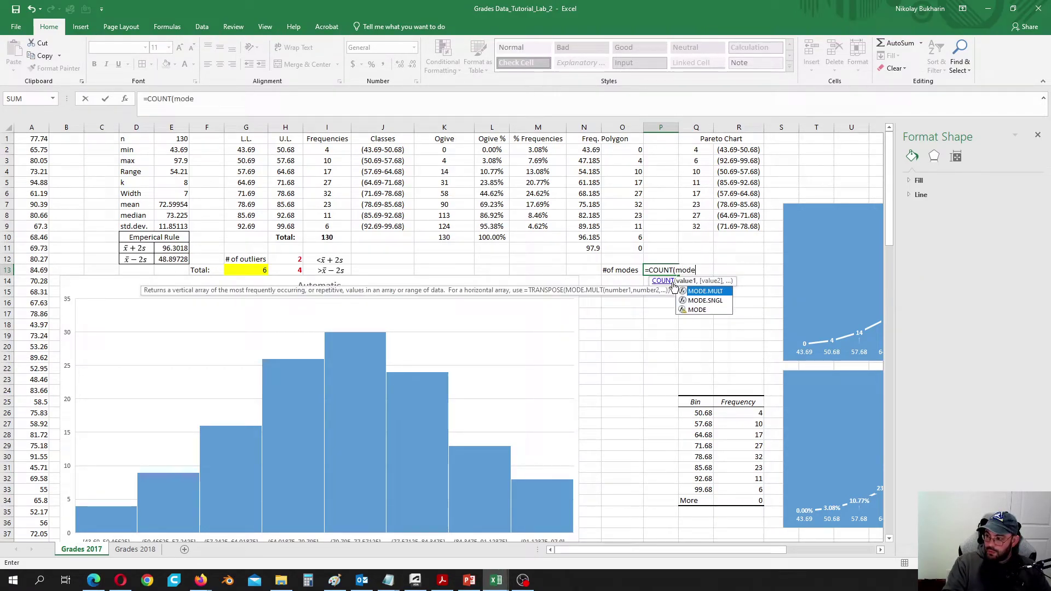
{"action": "double_click", "coordinate": [714, 293]}
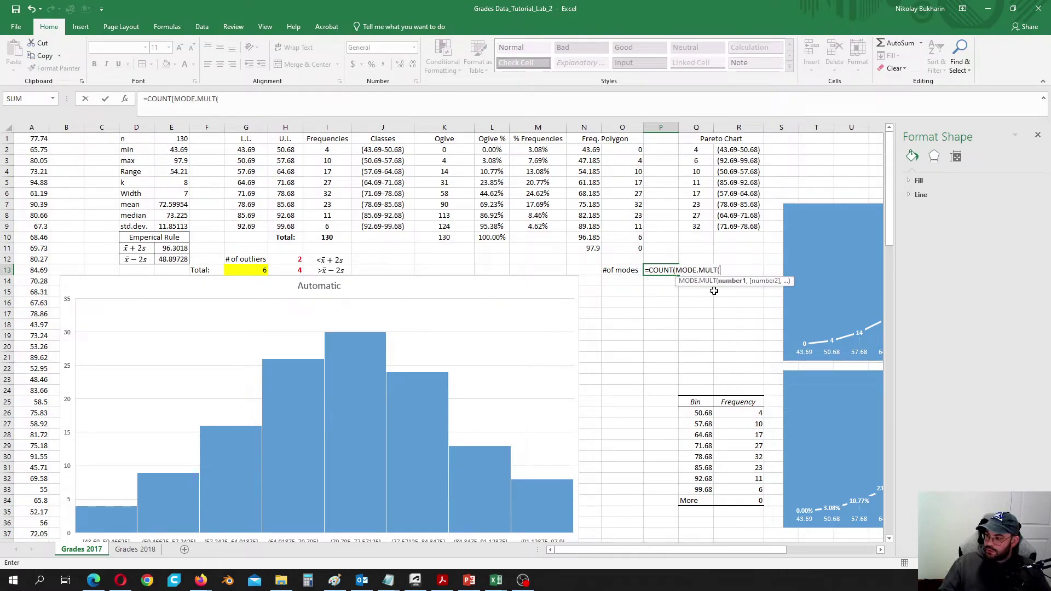
{"action": "left_click", "coordinate": [38, 128]}
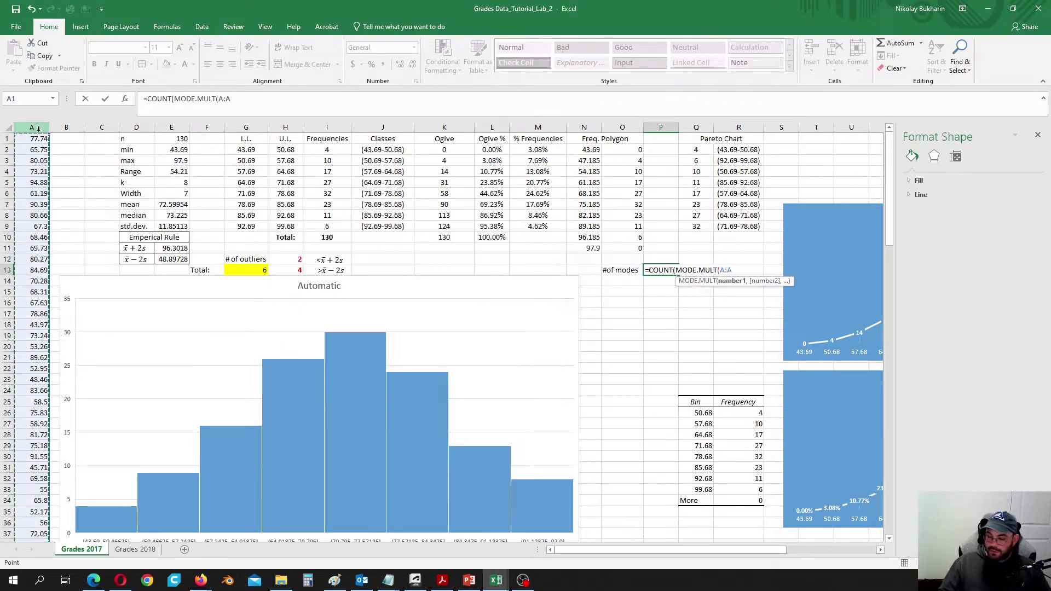
{"action": "type", "text": "))"}
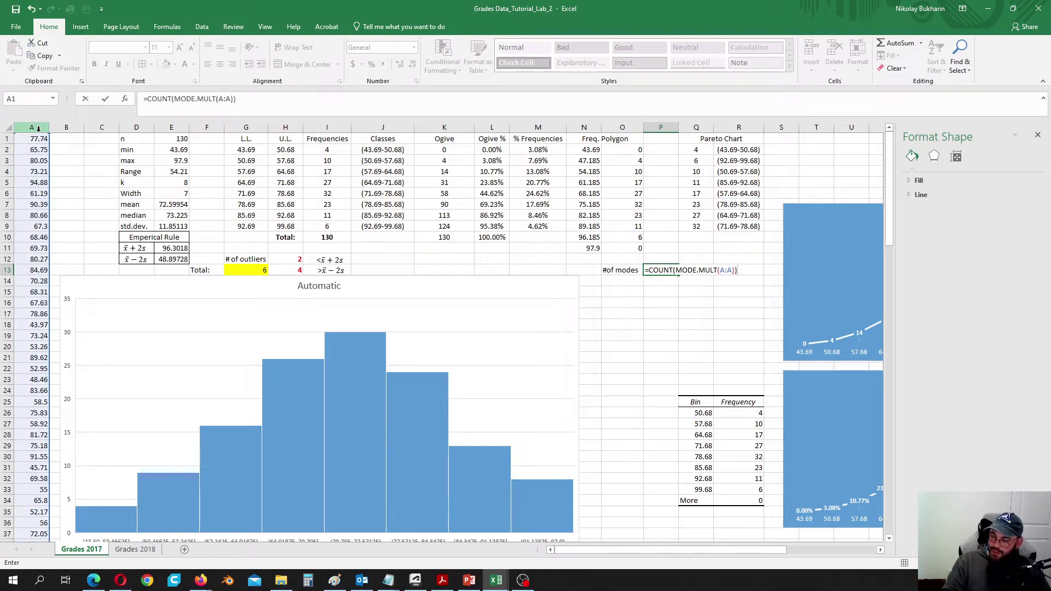
{"action": "key", "text": "Return"}
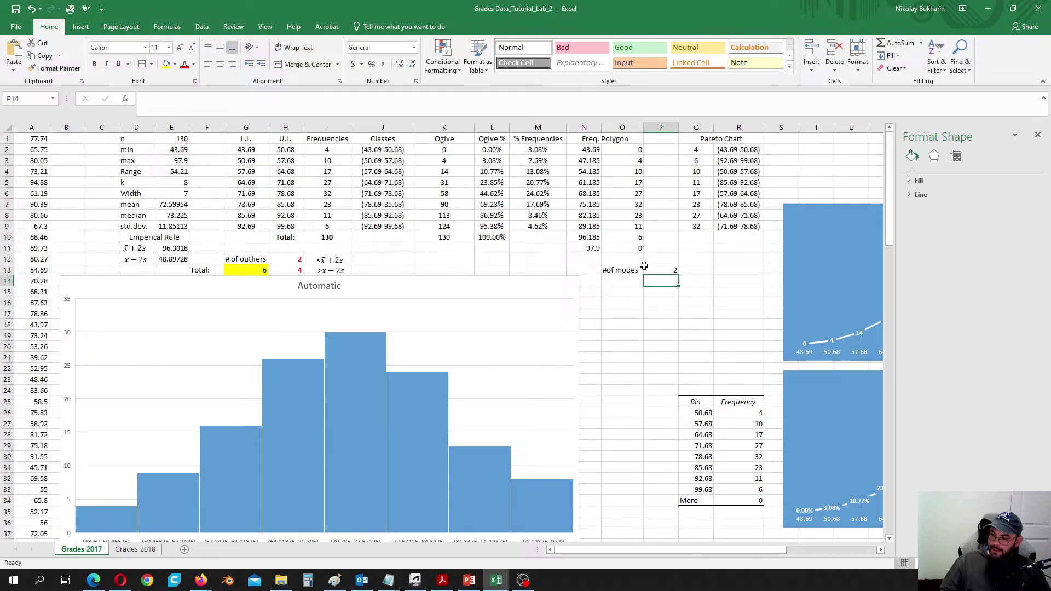
- Enter the label "modes:" in cell O14
{"action": "left_click", "coordinate": [626, 282]}
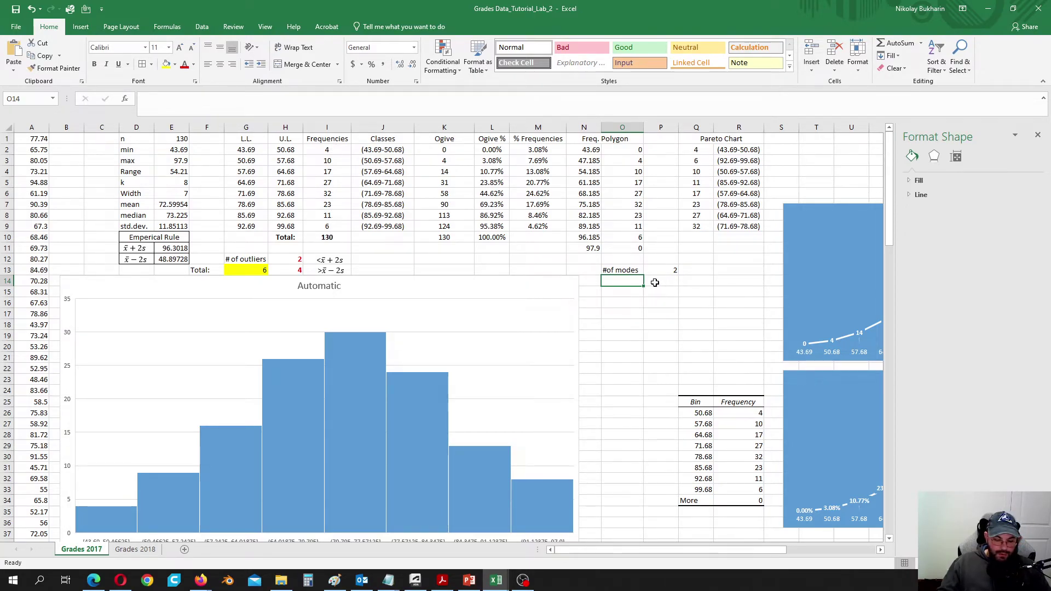
{"action": "type", "text": "modes:"}
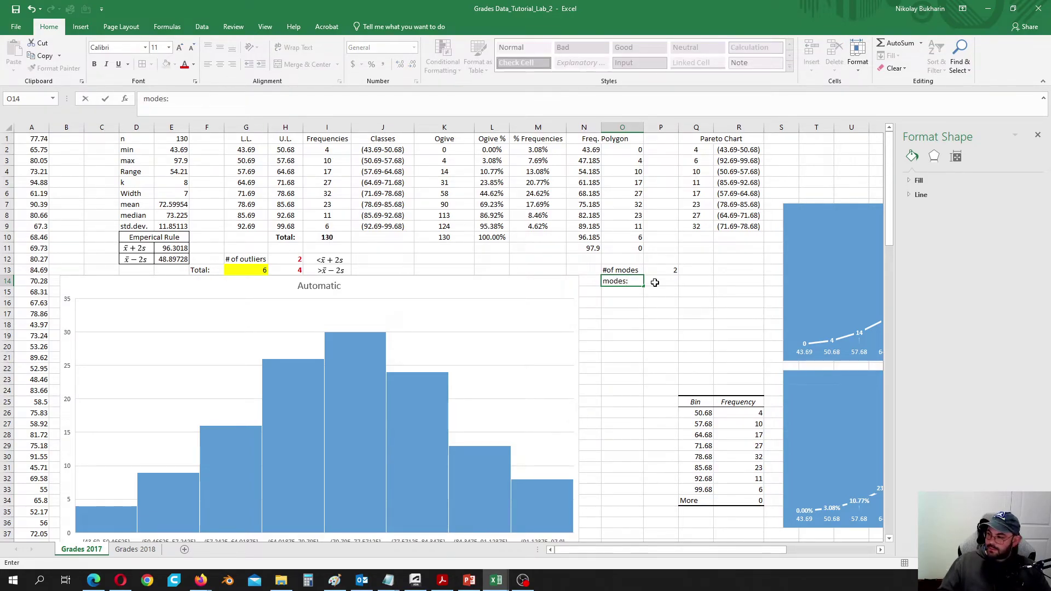
{"action": "left_click", "coordinate": [656, 281]}
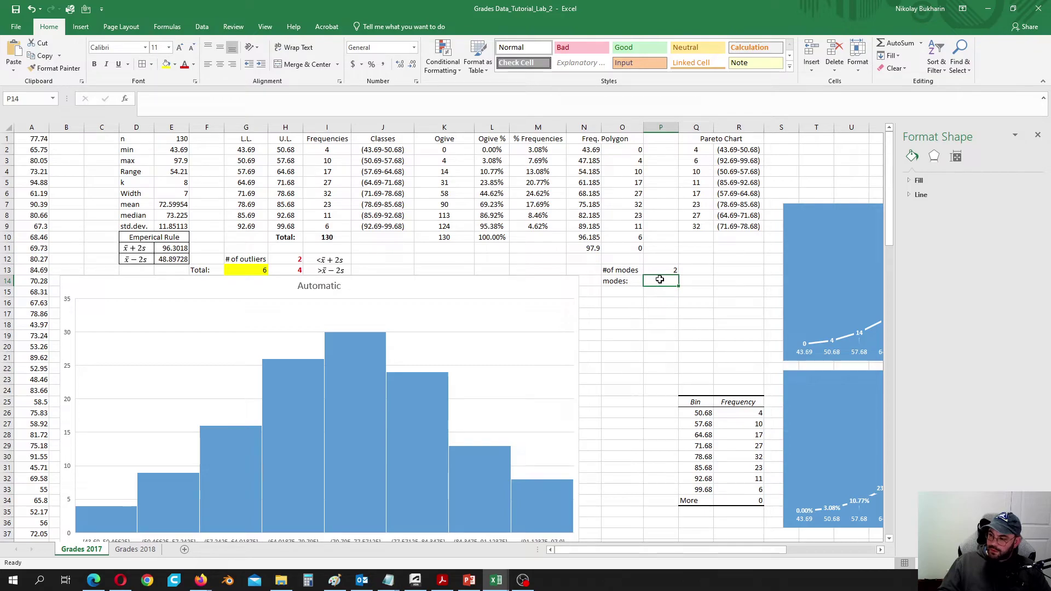
- List the modes of the column A grades in P14:P15 with the array formula =MODE.MULT(A:A)
{"action": "left_click_drag", "start_coordinate": [659, 281], "coordinate": [659, 292]}
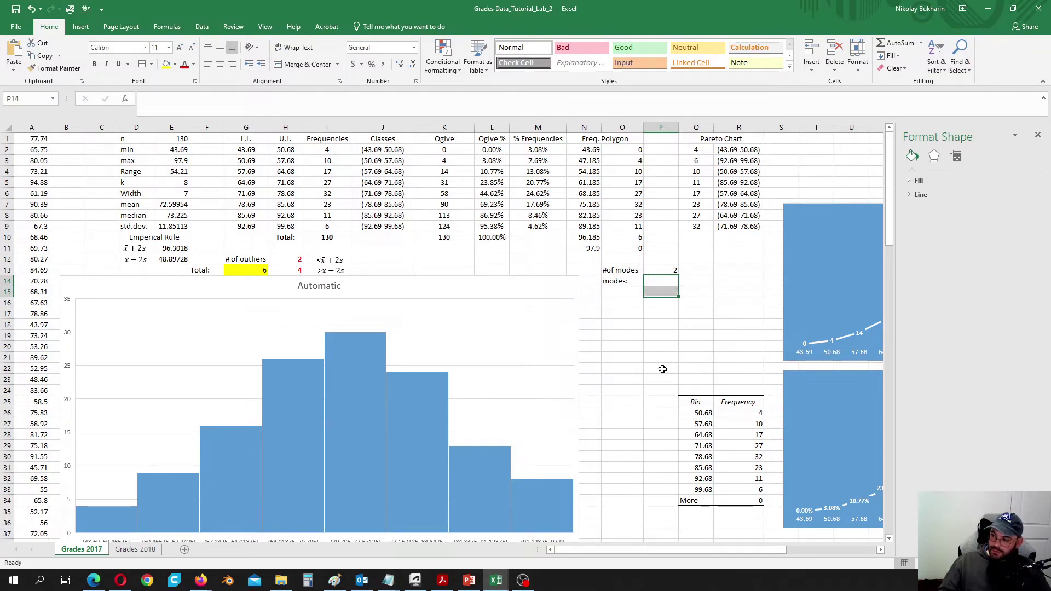
{"action": "type", "text": "="}
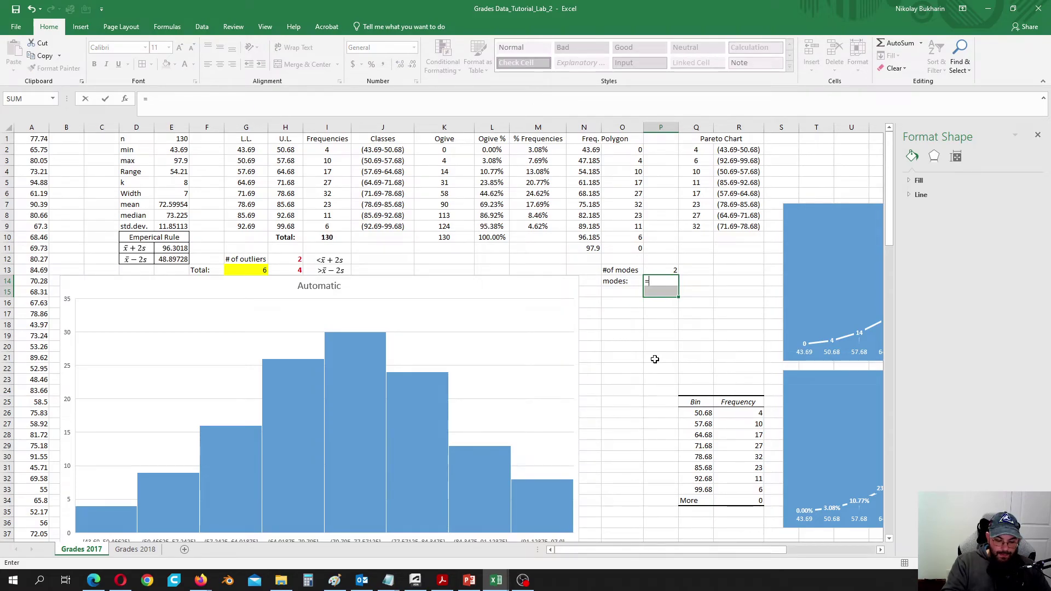
{"action": "type", "text": "mo"}
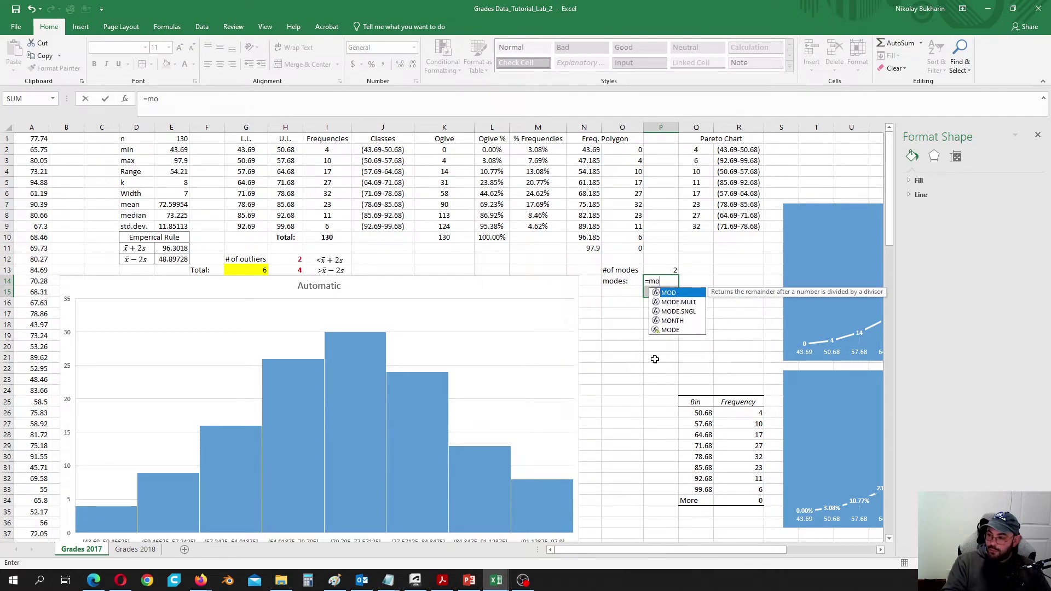
{"action": "left_click", "coordinate": [679, 302]}
{"action": "double_click", "coordinate": [678, 302]}
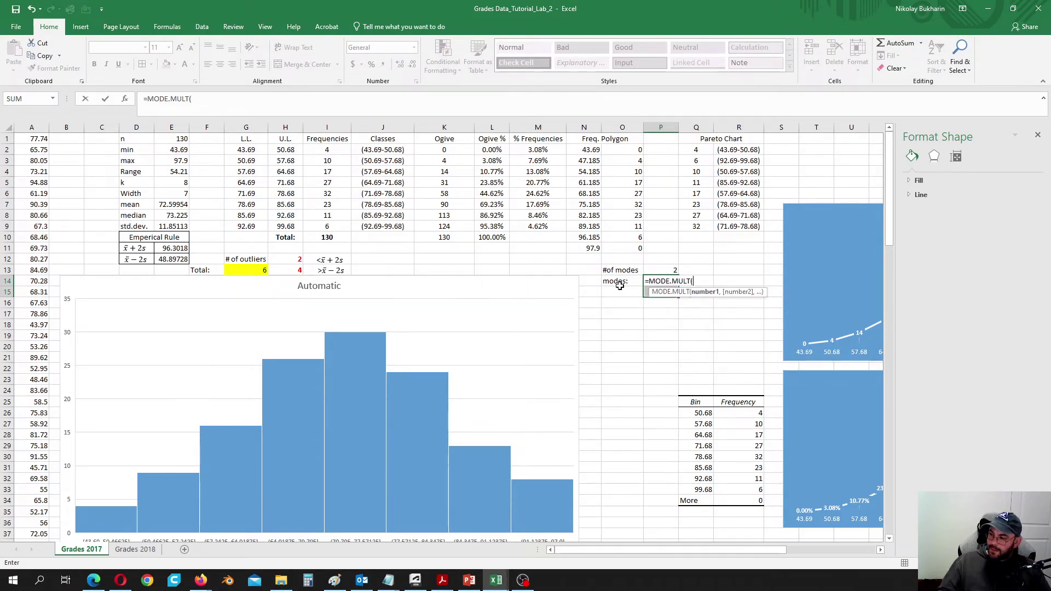
{"action": "left_click", "coordinate": [40, 127]}
{"action": "type", "text": ")"}
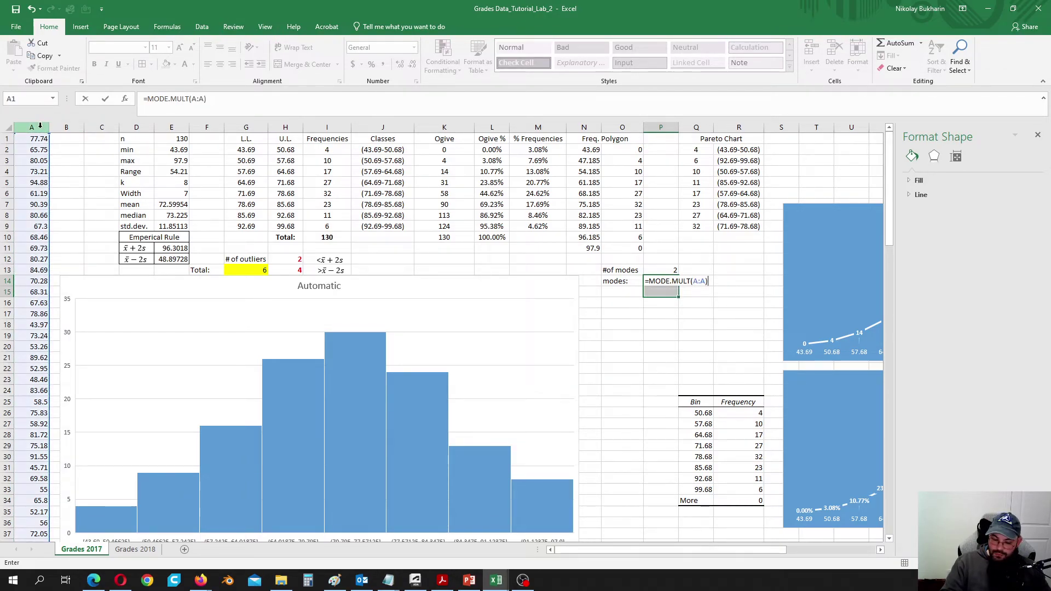
{"action": "key", "text": "ctrl+shift+Return"}
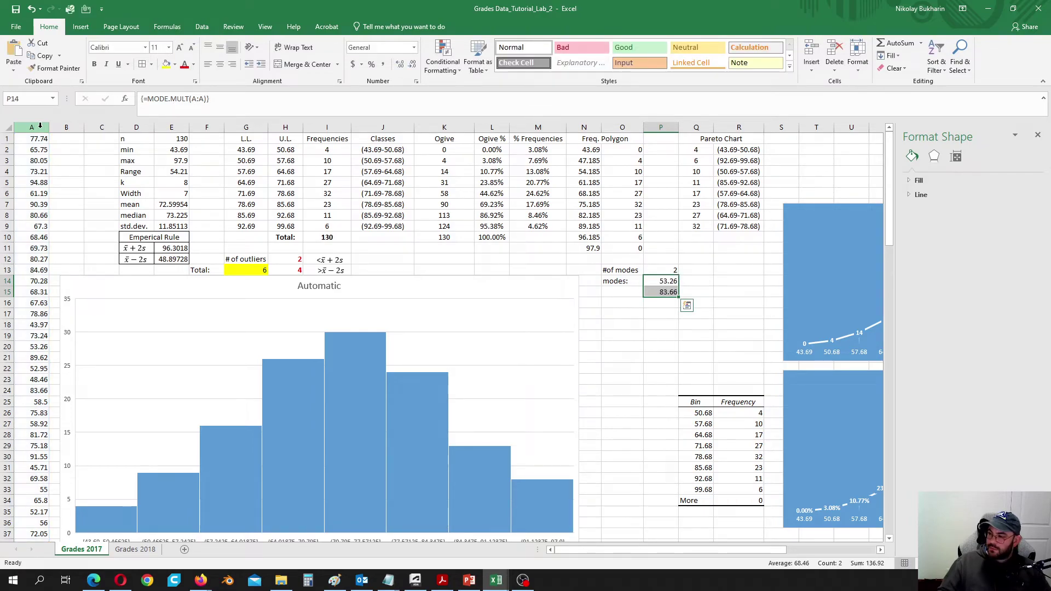
{"action": "left_click", "coordinate": [705, 282]}
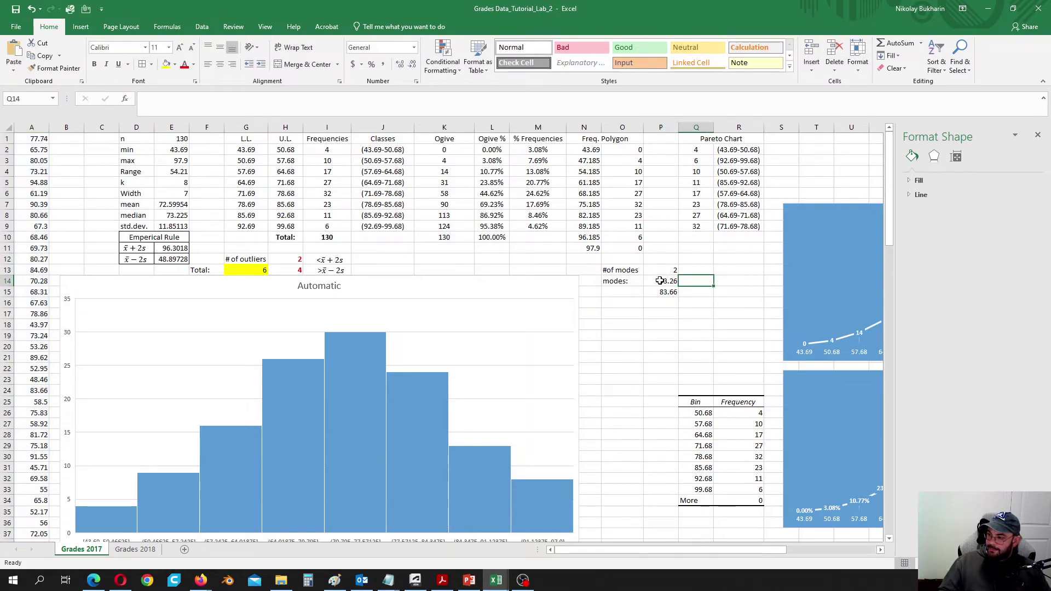
- Highlight the two mode values in P14:P15 with a yellow fill
{"action": "left_click_drag", "start_coordinate": [660, 280], "coordinate": [662, 292]}
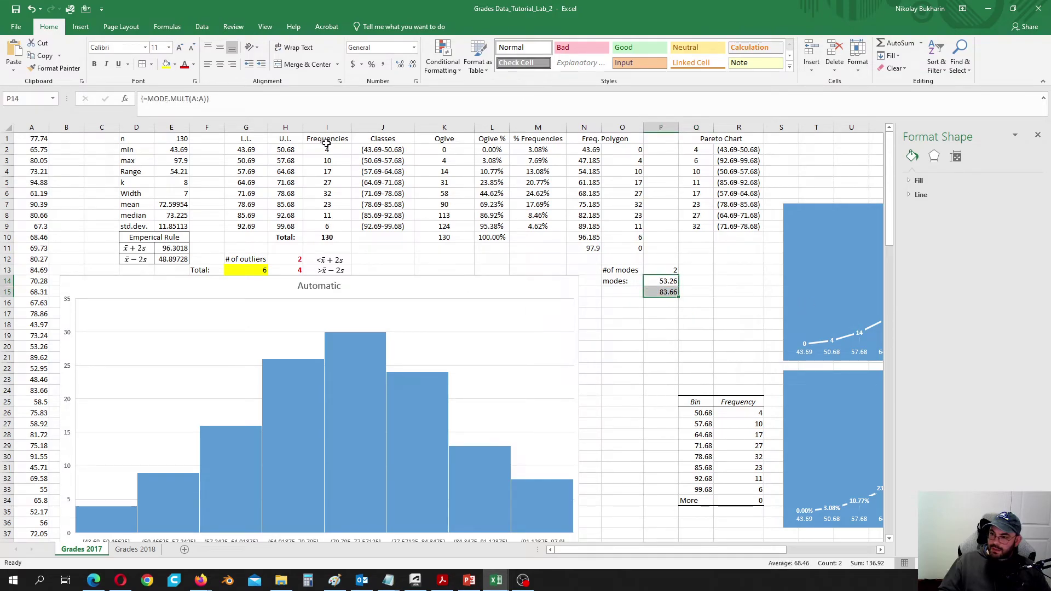
{"action": "left_click", "coordinate": [166, 65]}
{"action": "left_click", "coordinate": [664, 334]}
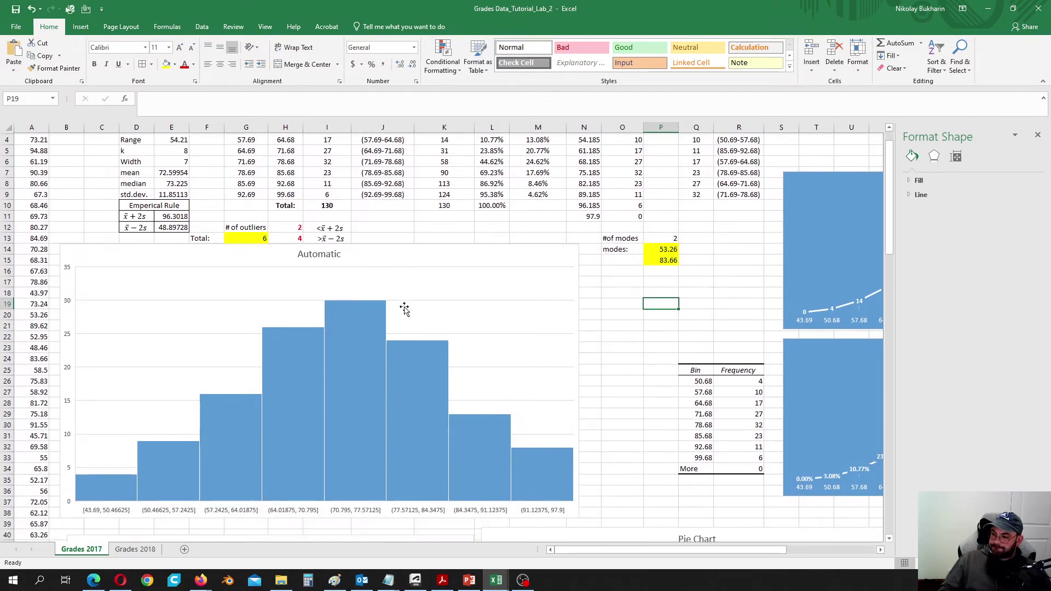
- Look over the Automatic histogram and compare the Grades 2017 sheet with the Grades 2018 sheet, ending on Grades 2017
{"action": "scroll", "coordinate": [404, 310], "scroll_direction": "down", "scroll_amount": 2}
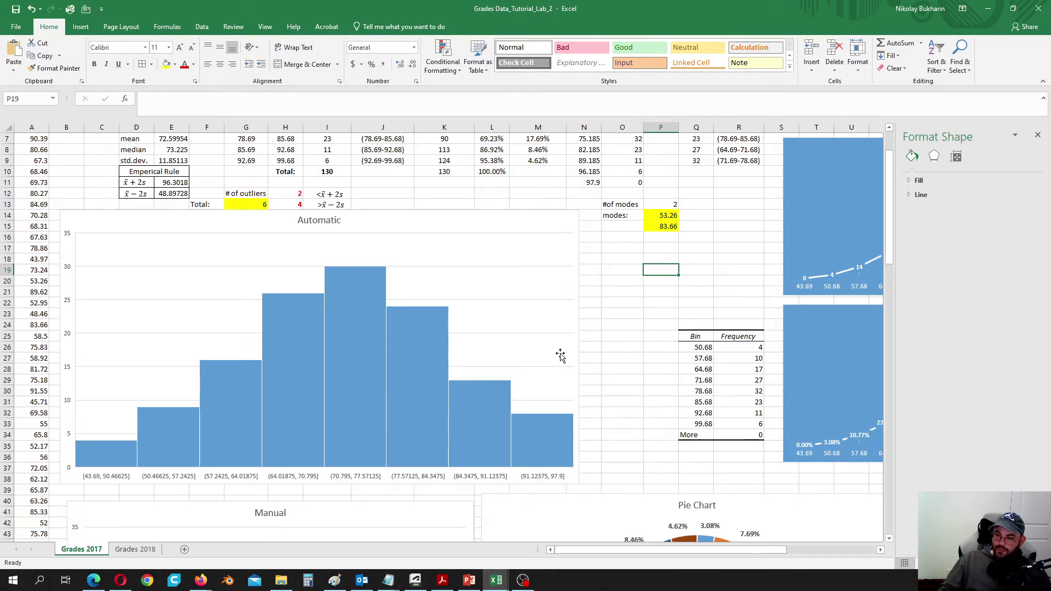
{"action": "left_click", "coordinate": [141, 551]}
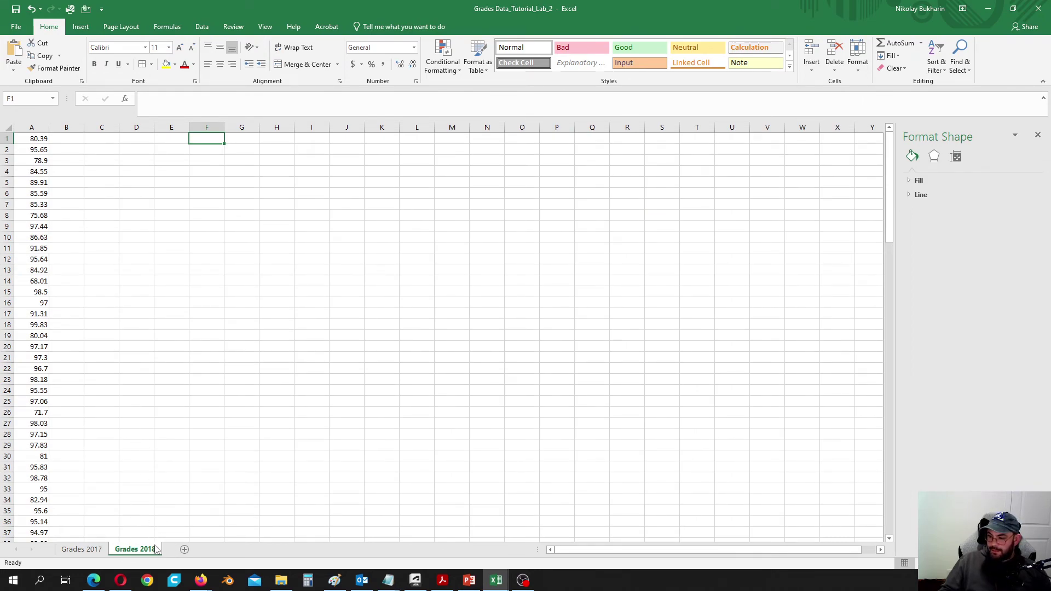
{"action": "left_click", "coordinate": [91, 549]}
{"action": "left_click", "coordinate": [148, 549]}
{"action": "left_click", "coordinate": [98, 550]}
{"action": "left_click", "coordinate": [143, 550]}
{"action": "left_click", "coordinate": [101, 549]}
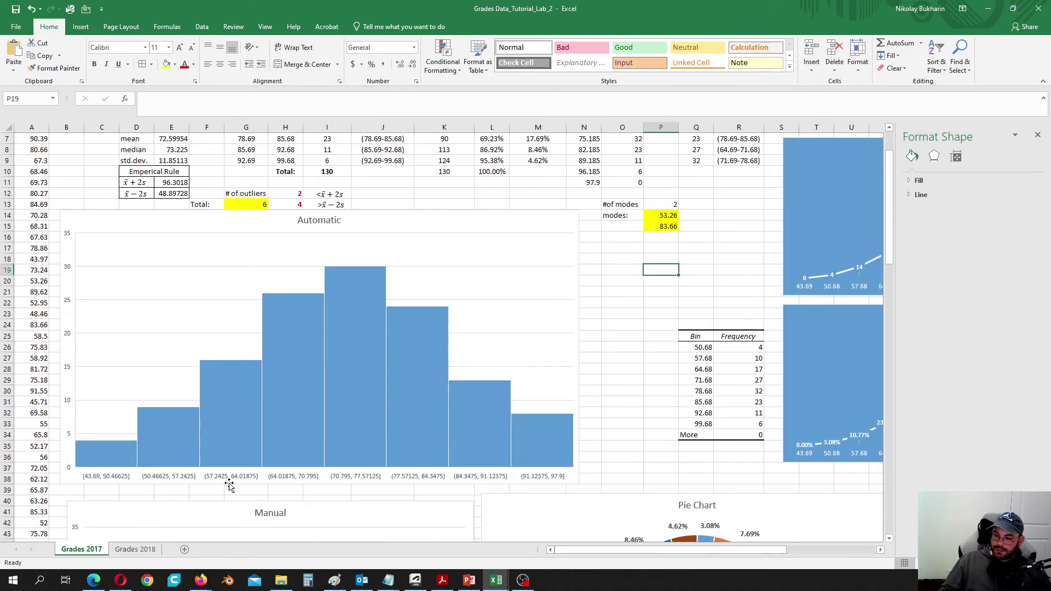